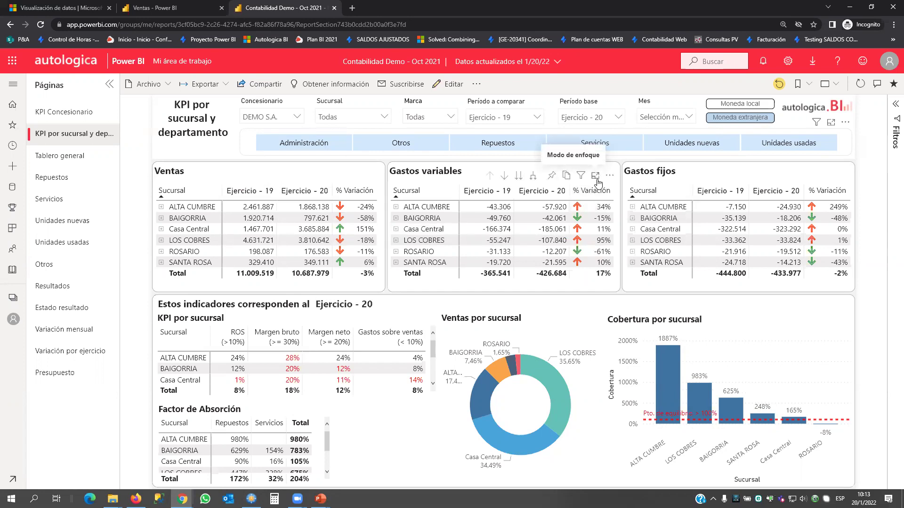
Open the Gastos variables table in focus mode and drill down into the LOS COBRES branch.
left_click(595, 176)
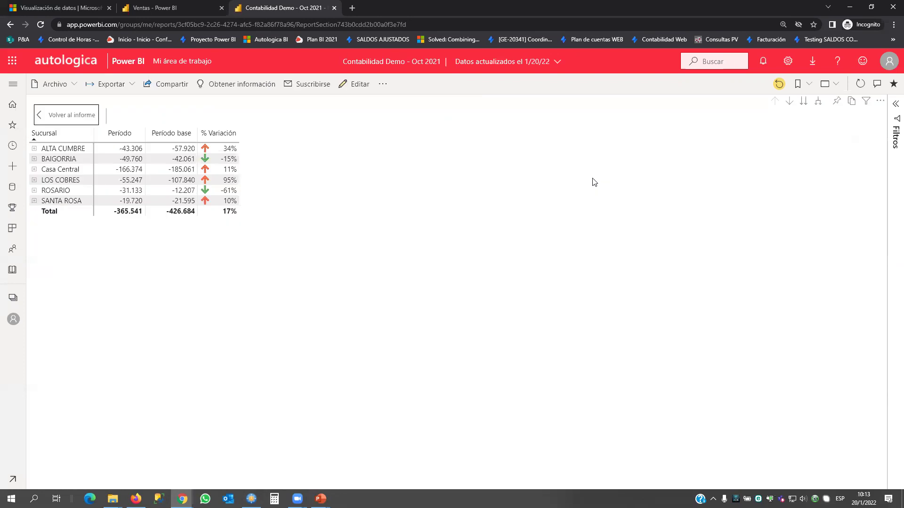
left_click(789, 101)
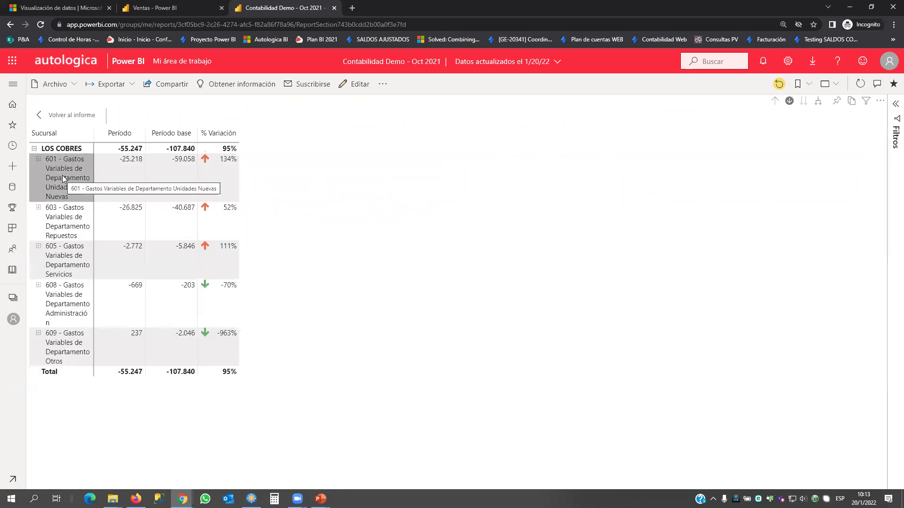
Expand the LOS COBRES hierarchy level by level down to the individual expense accounts, widening the Sucursal column to fit the names.
left_click(818, 102)
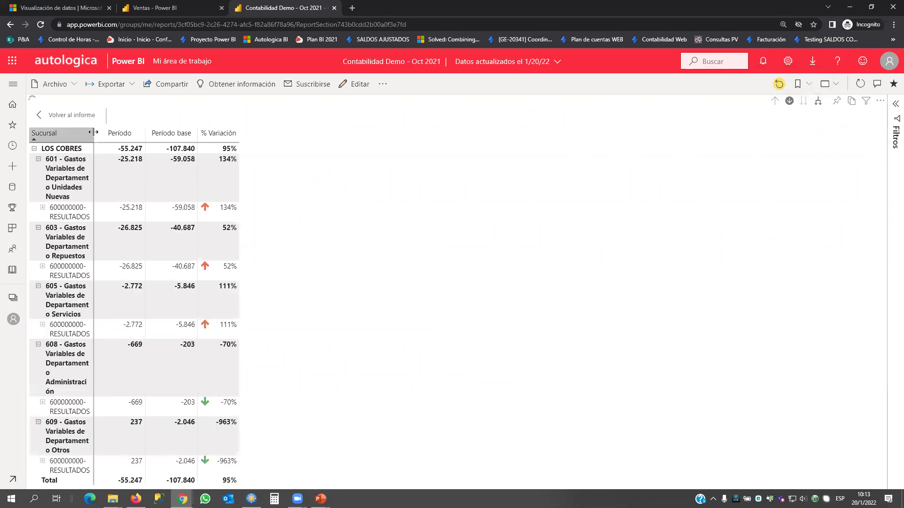
left_click_drag(95, 134, 409, 130)
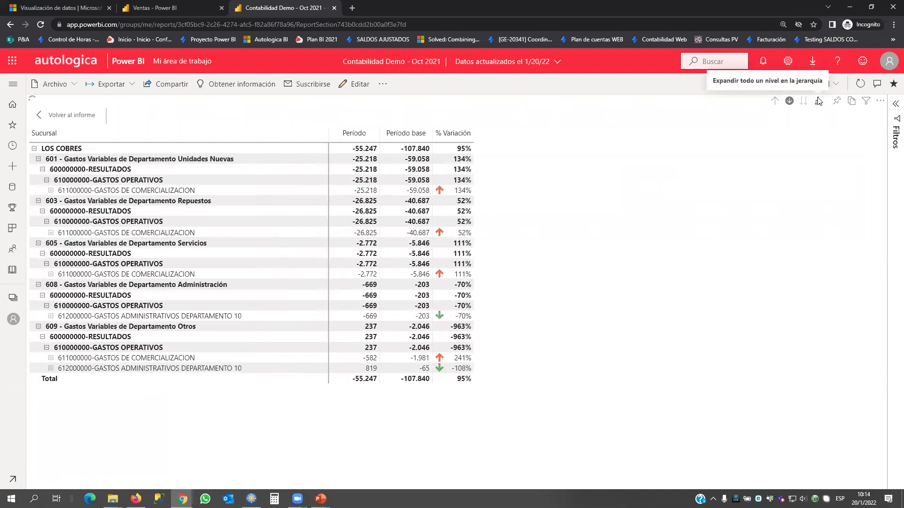
left_click(818, 102)
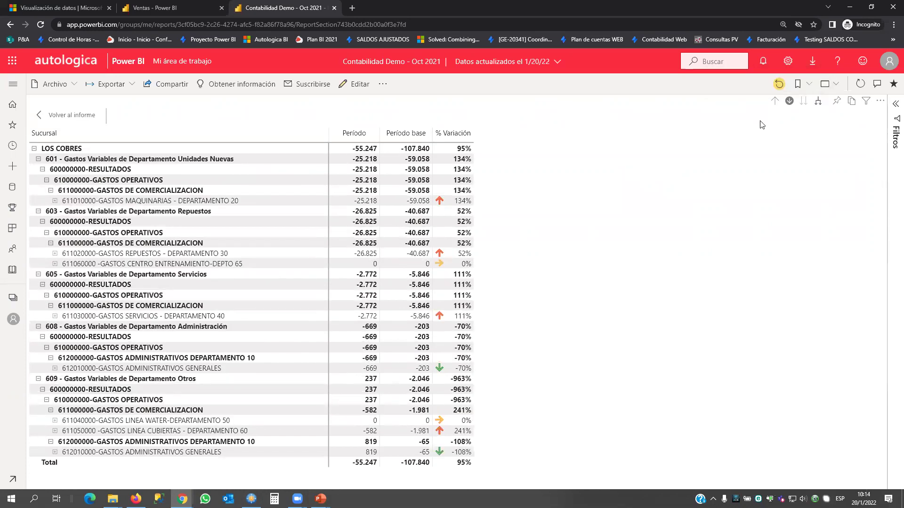
left_click_drag(328, 135, 431, 136)
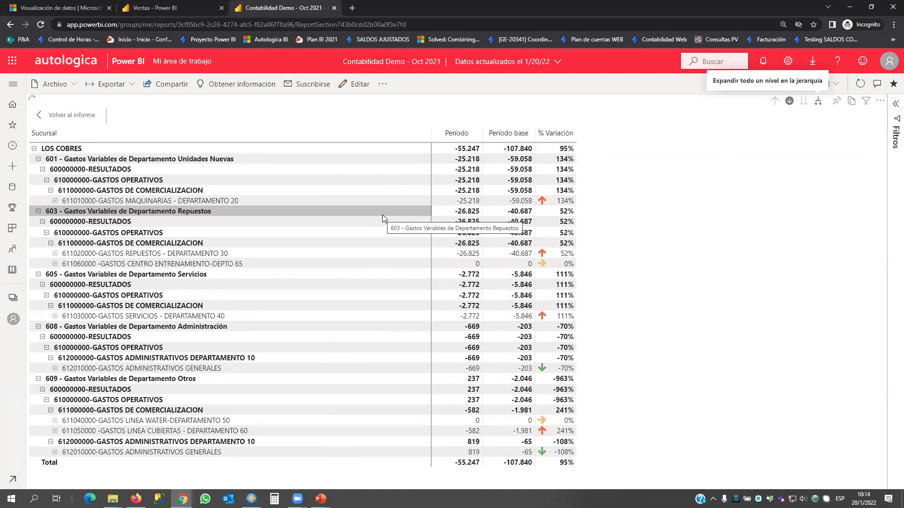
left_click(819, 103)
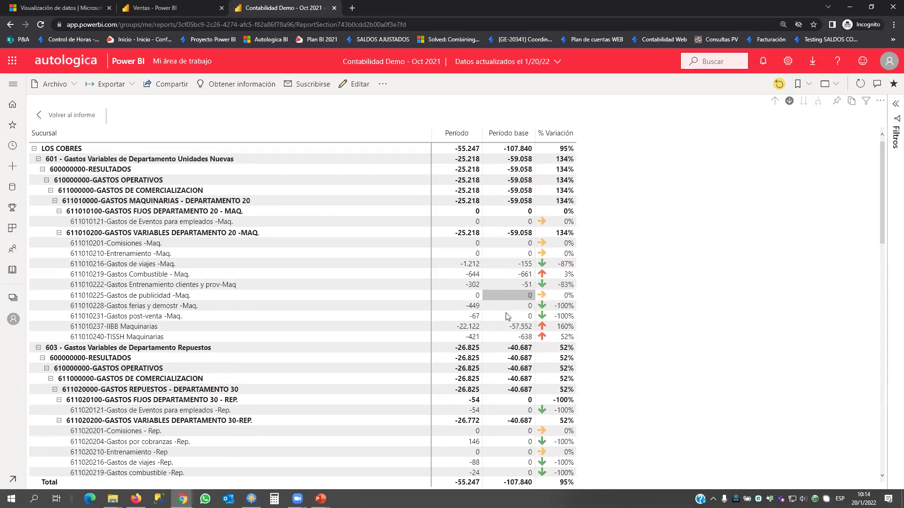
Return to the full report page and drill the Gastos variables table back up to the list of all branches.
left_click(78, 113)
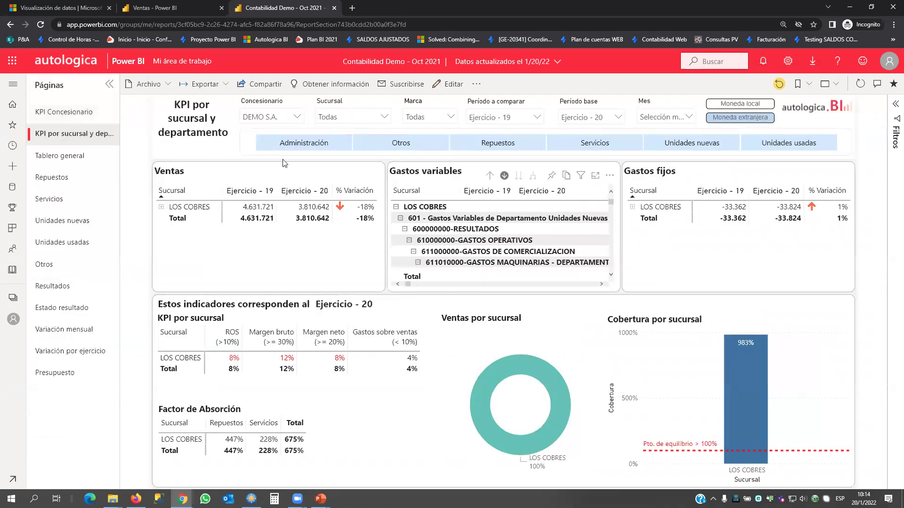
left_click(491, 177)
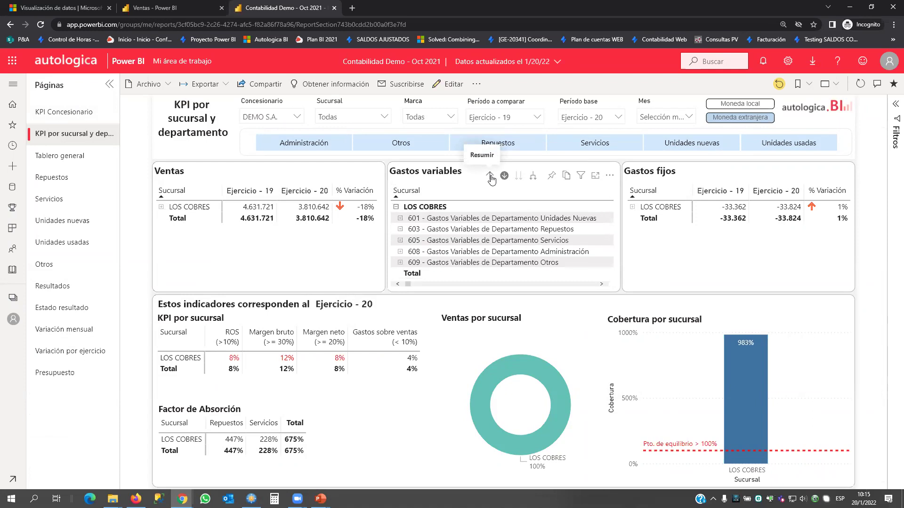
left_click(490, 176)
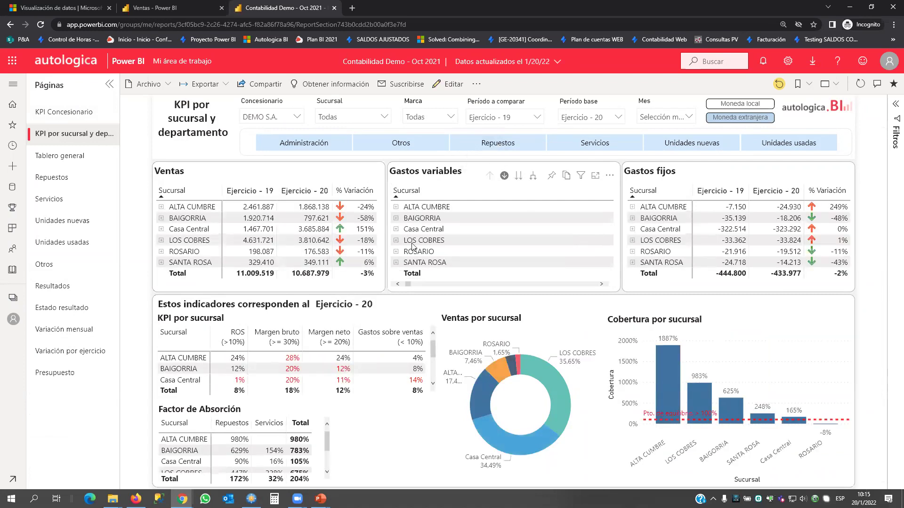
Examine every branch in the KPI por sucursal and Factor de Absorción tables, along with the Cobertura por sucursal chart.
left_click(191, 341)
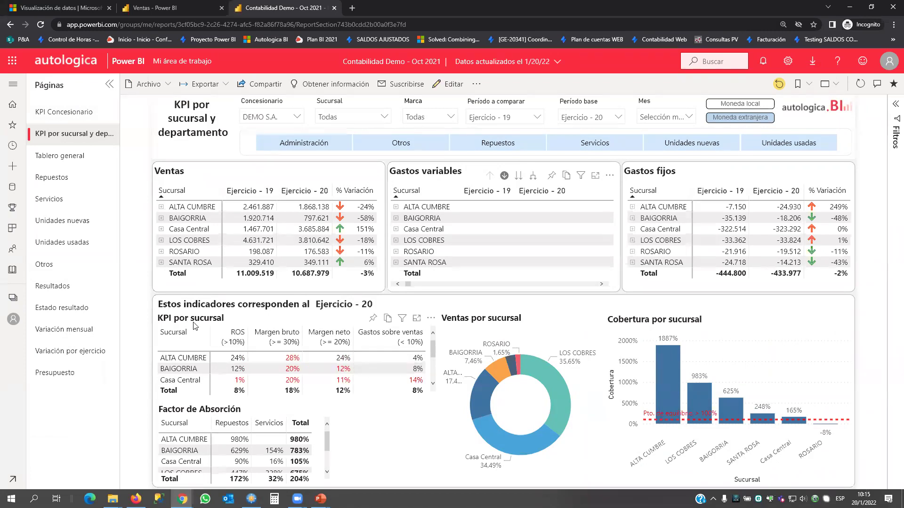
scroll(313, 384, "down", 2)
scroll(312, 384, "up", 2)
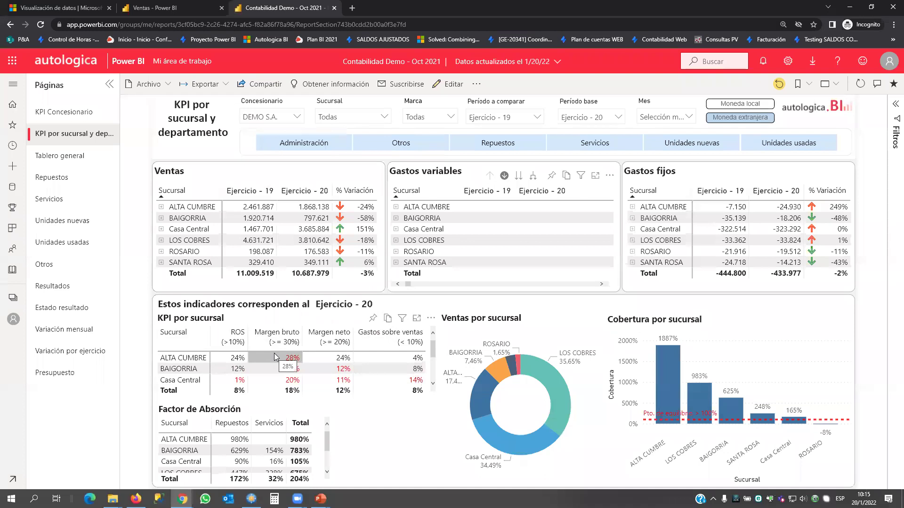
scroll(278, 360, "down", 1)
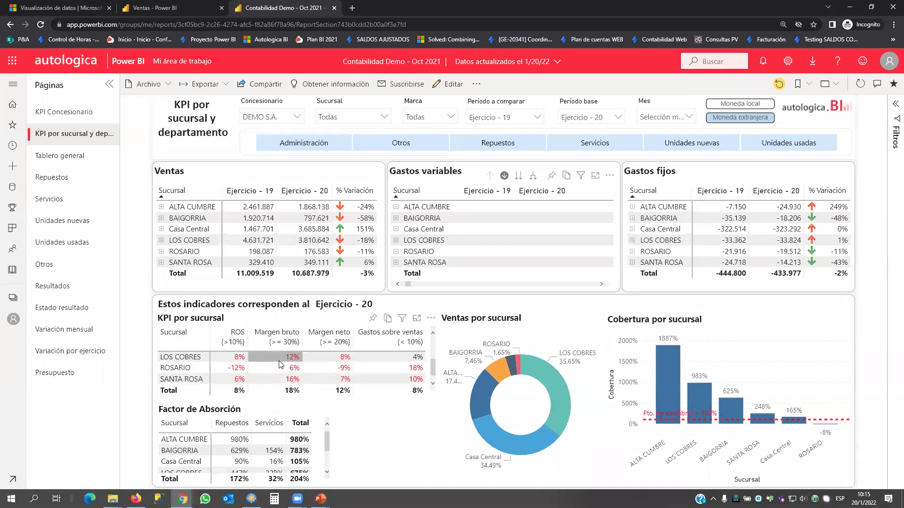
scroll(281, 364, "up", 1)
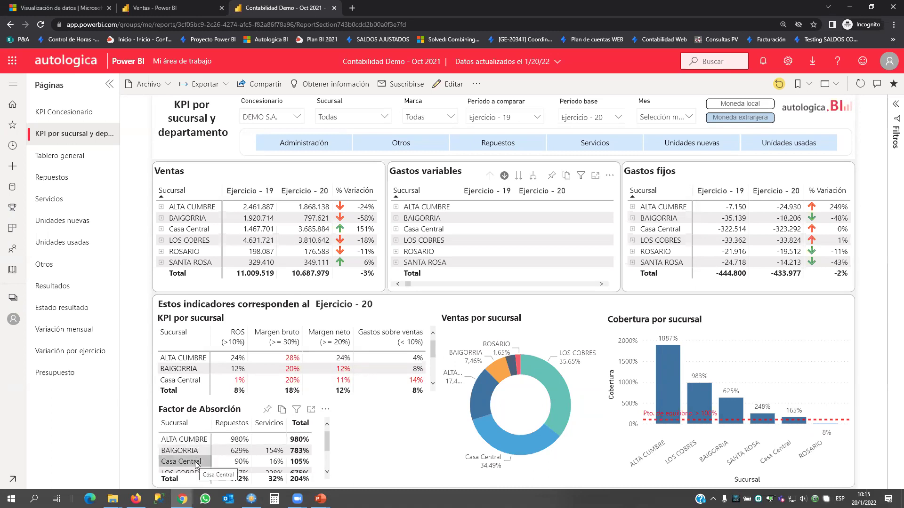
scroll(195, 462, "down", 1)
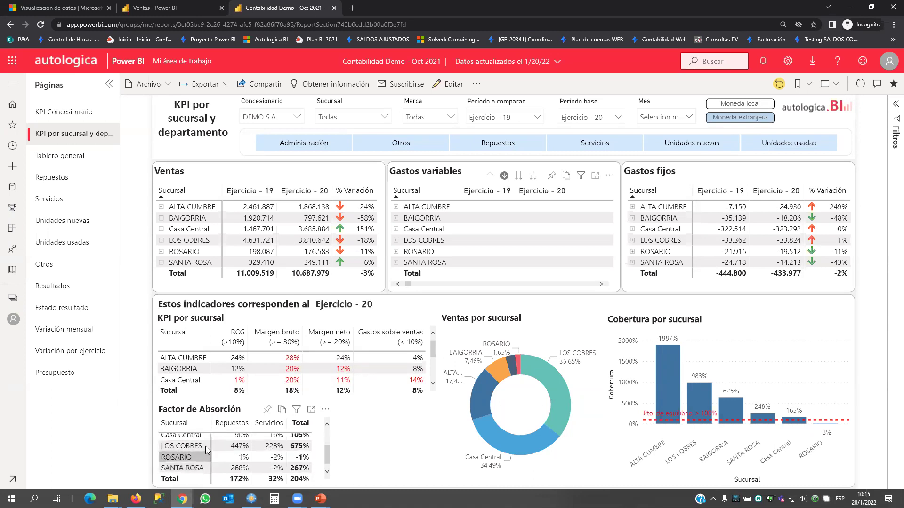
scroll(206, 450, "up", 1)
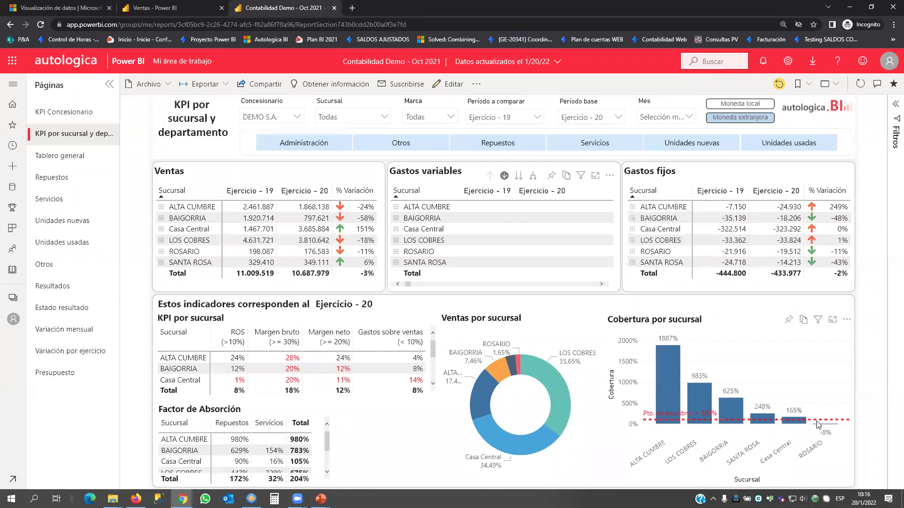
mouse_move(660, 370)
mouse_move(646, 398)
scroll(329, 368, "down", 2)
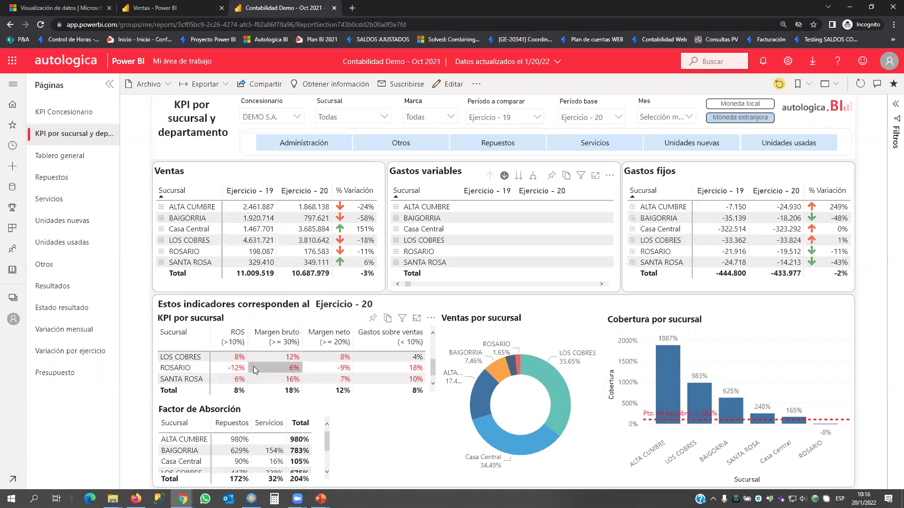
scroll(206, 365, "up", 3)
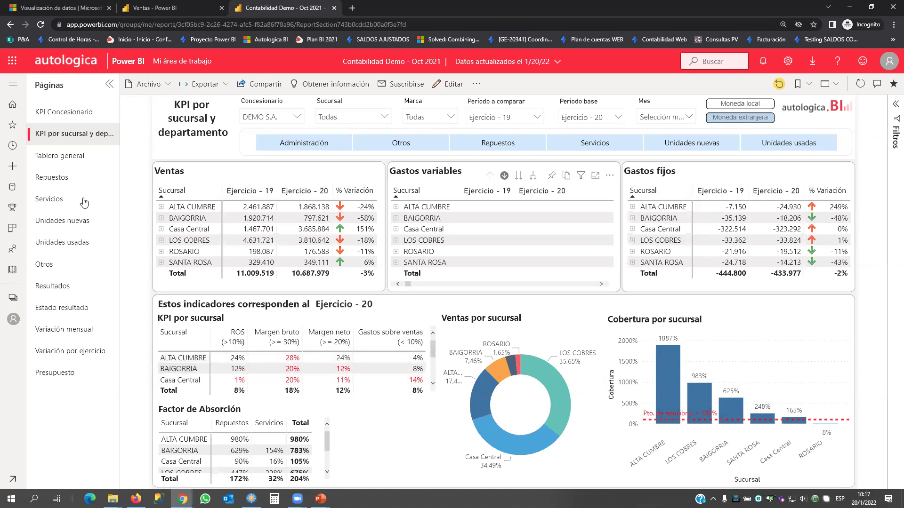
Open the Repuestos page and review its sales evolution, branch sales share and net result share charts.
left_click(51, 178)
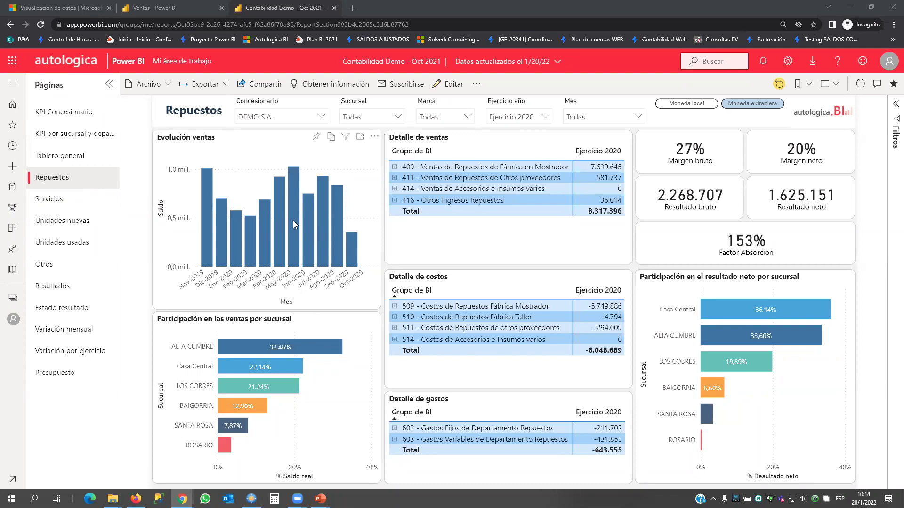
mouse_move(299, 344)
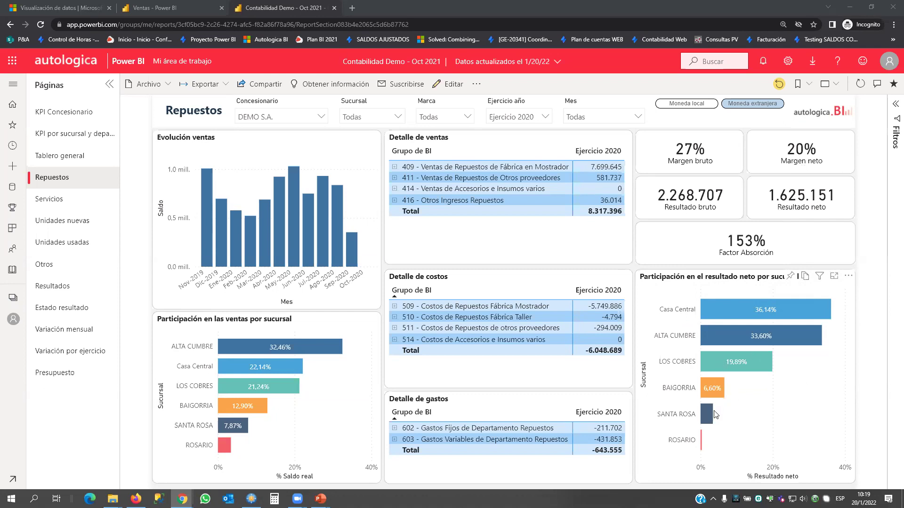
mouse_move(721, 381)
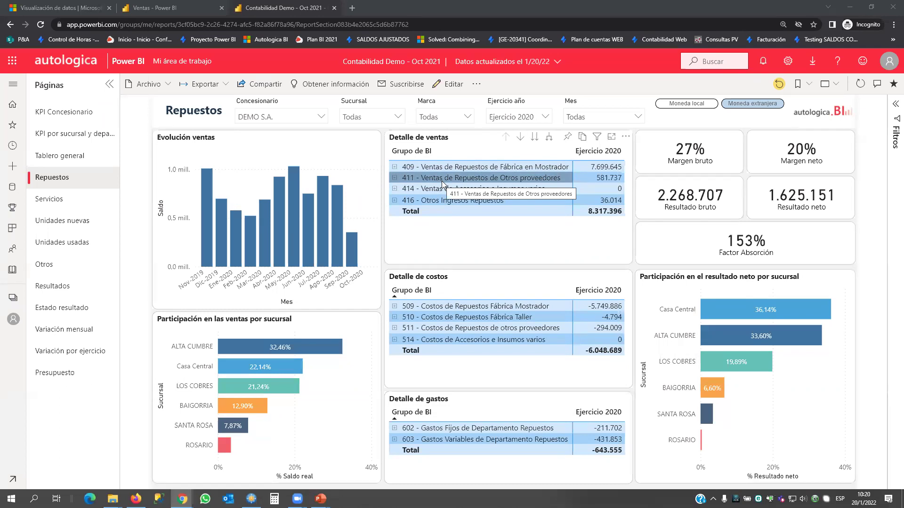
Take the Repuestos Detalle de ventas table down to Cuenta contable - nivel 5 and review its accounts through the end of the list.
left_click(535, 138)
left_click(535, 138)
left_click(536, 138)
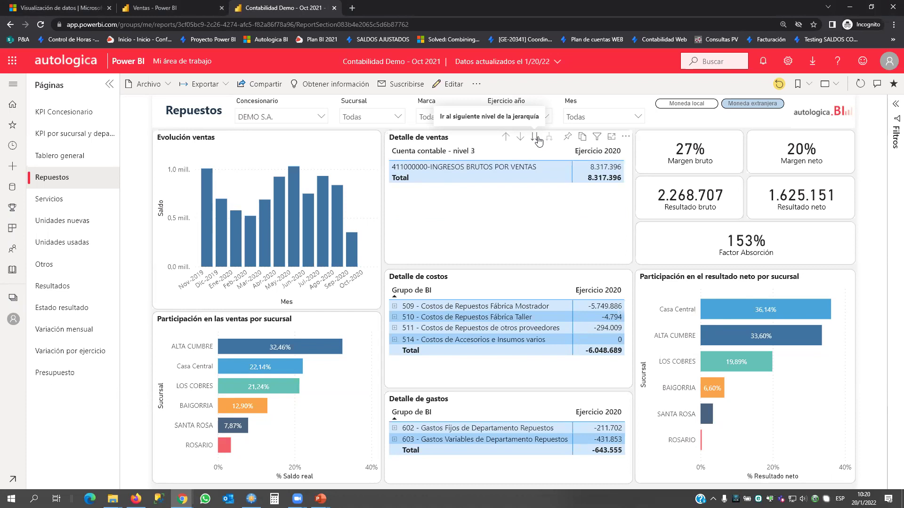
left_click(535, 138)
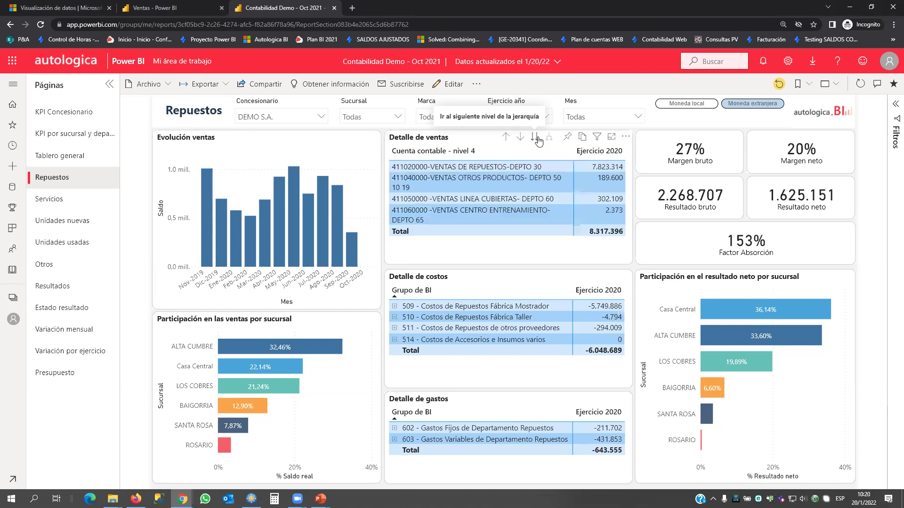
left_click(537, 138)
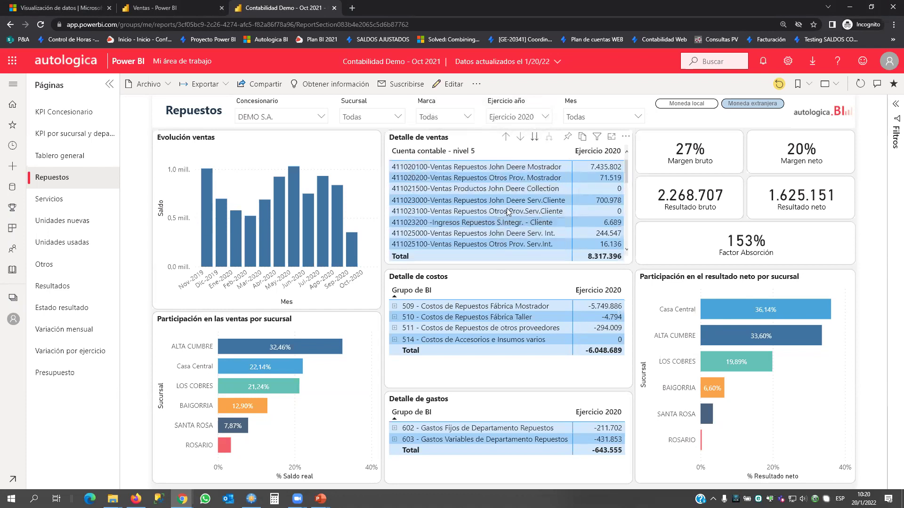
scroll(508, 185, "down", 5)
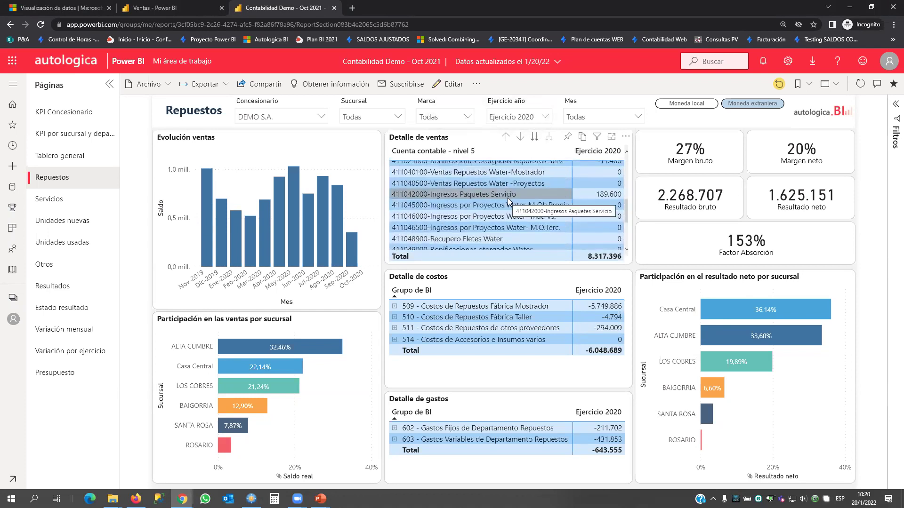
scroll(508, 206, "down", 4)
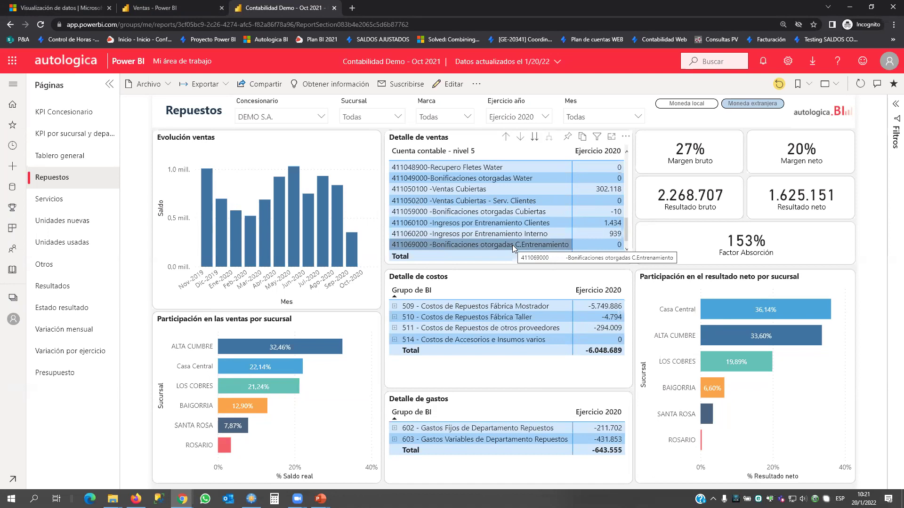
Drill the Repuestos Detalle de ventas table back up to the Grupo de BI level.
left_click(504, 138)
left_click(505, 137)
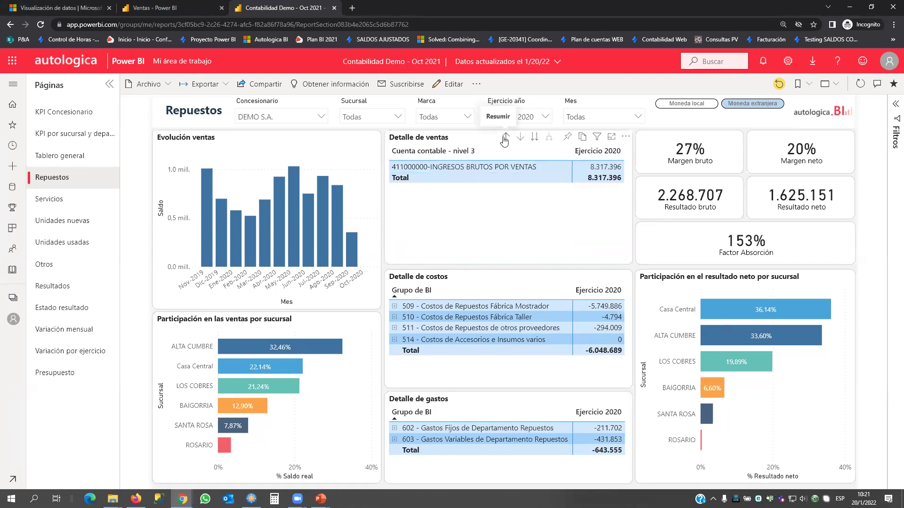
left_click(504, 137)
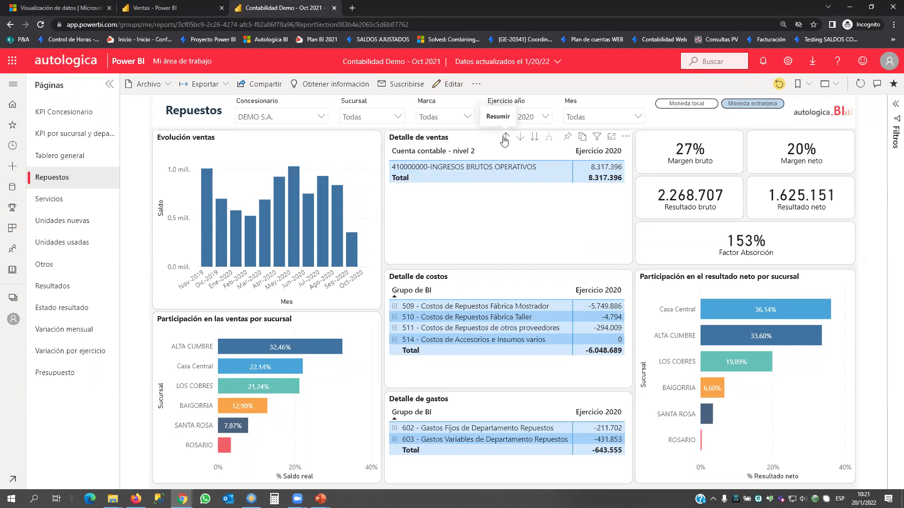
left_click(505, 137)
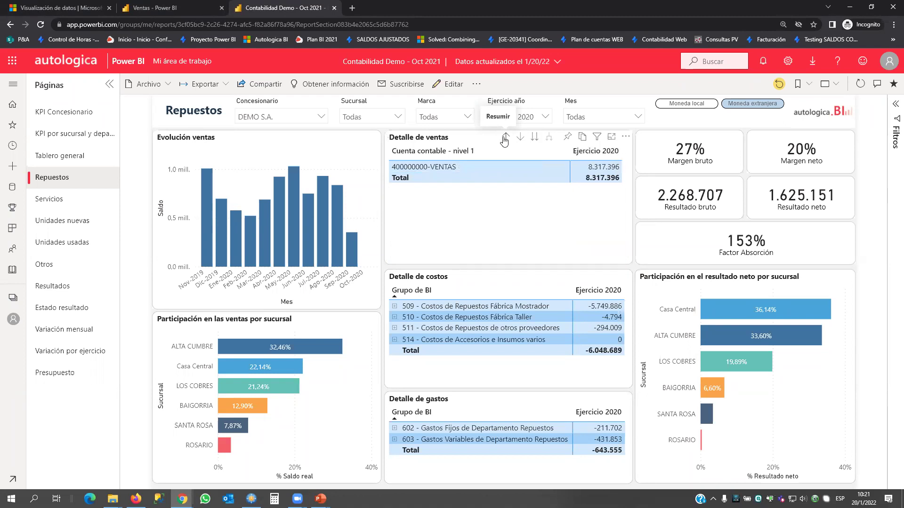
left_click(504, 137)
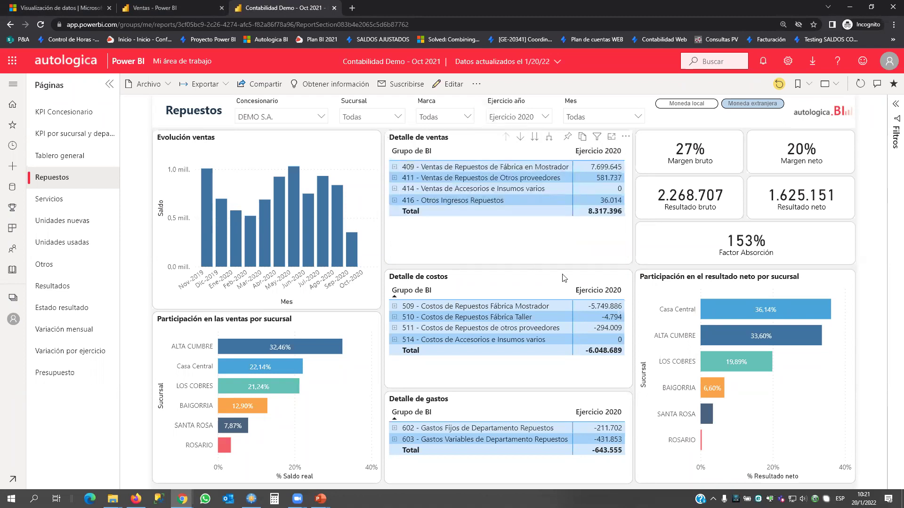
Open the Servicios page and drill its Detalle de gastos table up to the Grupo de BI level.
left_click(66, 203)
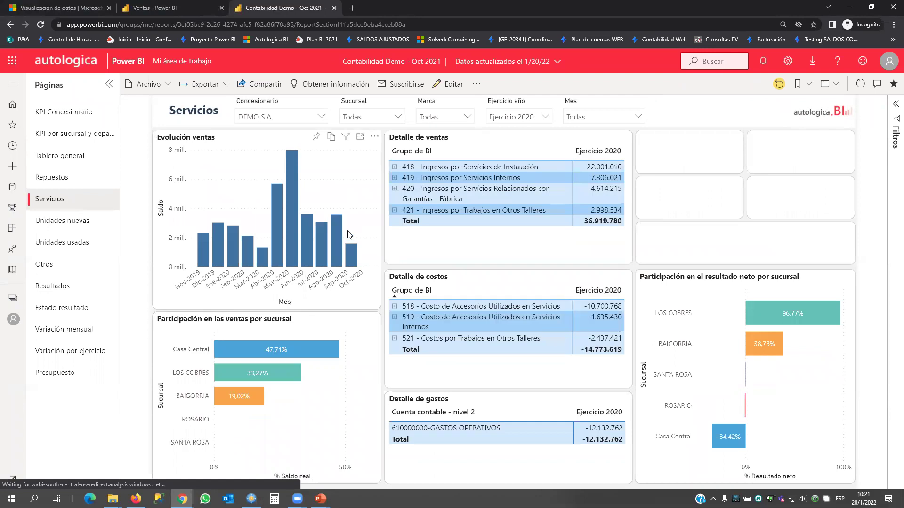
mouse_move(332, 243)
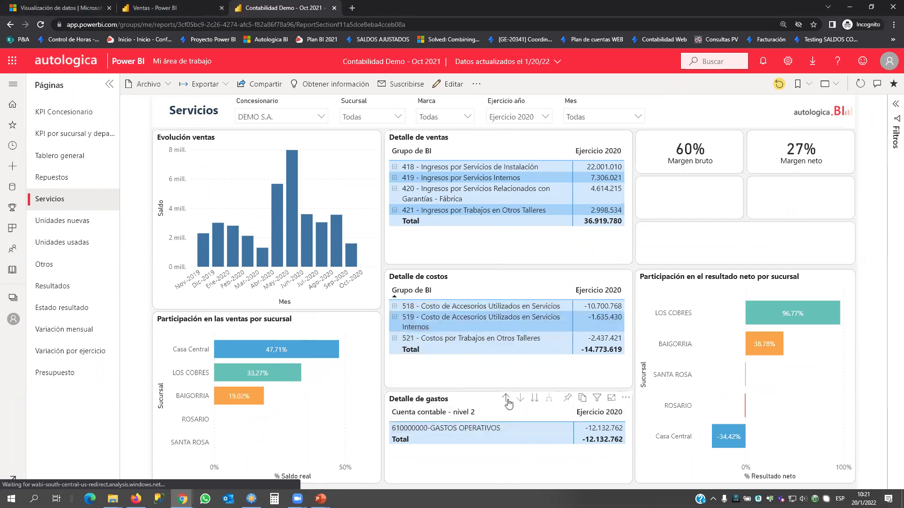
left_click(506, 400)
left_click(507, 400)
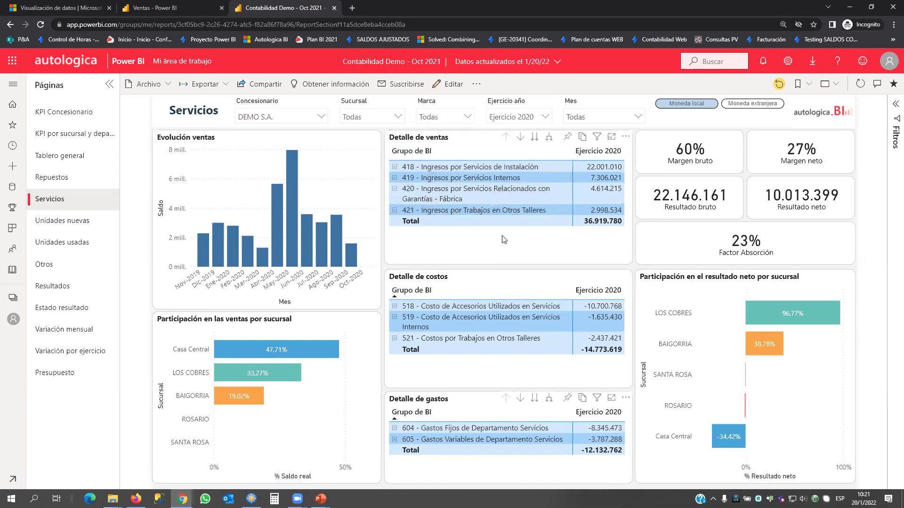
Take the Servicios Detalle de ventas table down to the Cuenta contable - nivel 5 accounts.
left_click(533, 139)
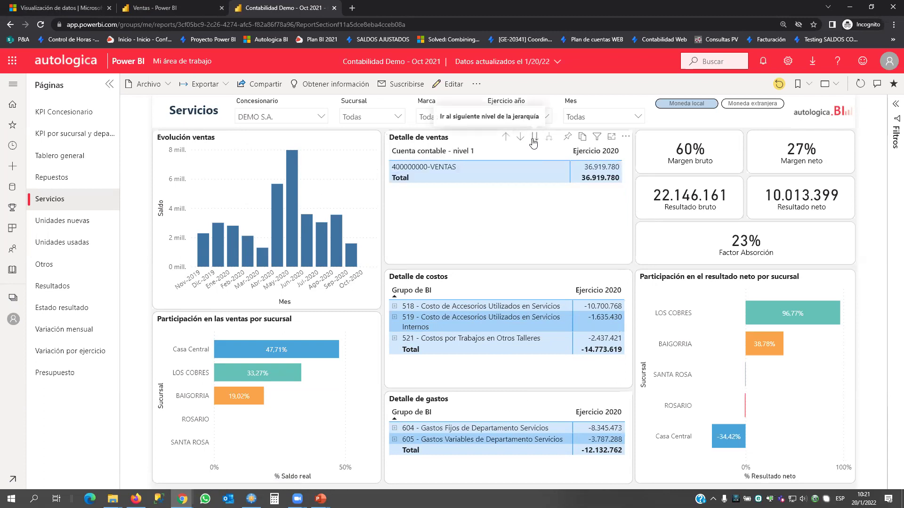
left_click(534, 139)
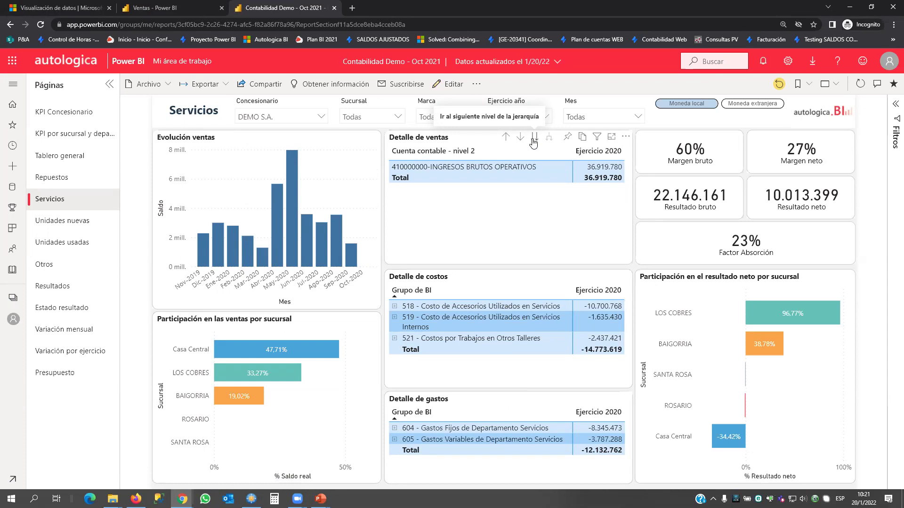
left_click(533, 139)
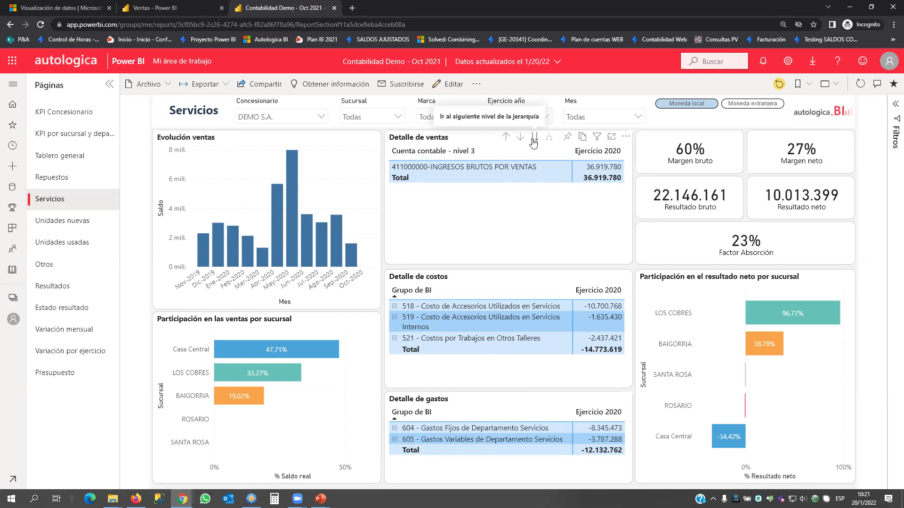
left_click(533, 140)
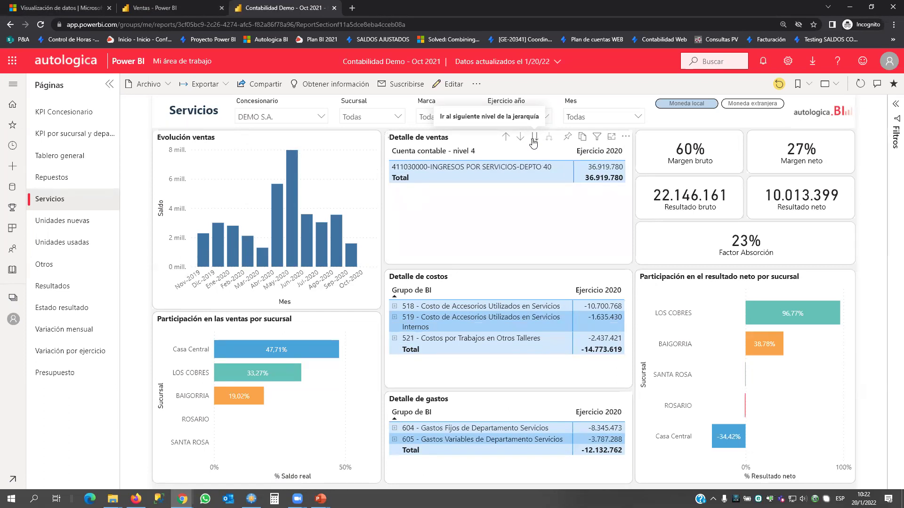
left_click(533, 141)
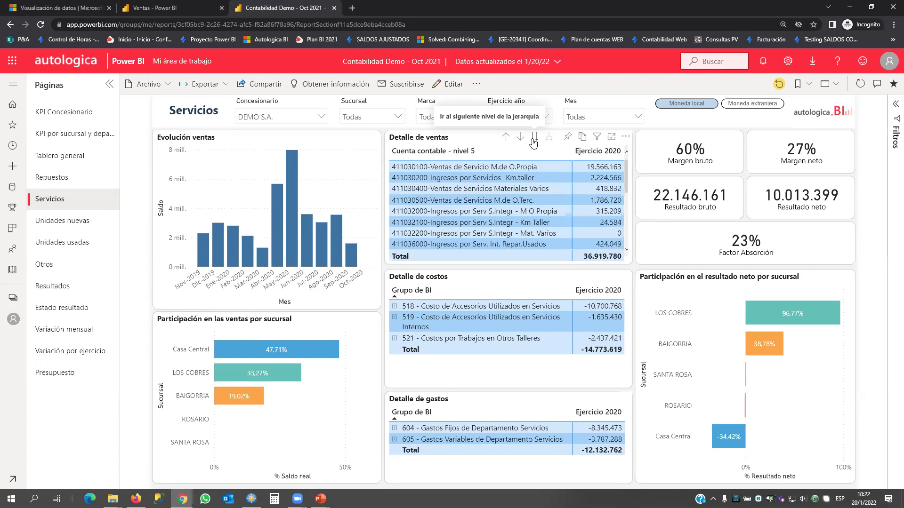
Drill the Servicios Detalle de ventas table back up to Cuenta contable - nivel 1.
left_click(504, 138)
left_click(505, 137)
left_click(504, 137)
left_click(505, 138)
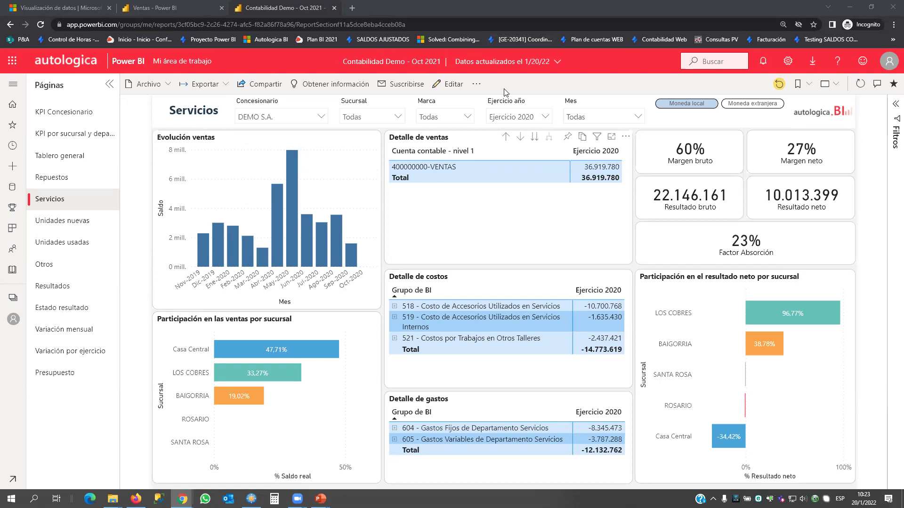
Open the Resultados page and review the monthly result, its Evolución R12 chart and the net result per business unit.
left_click(74, 294)
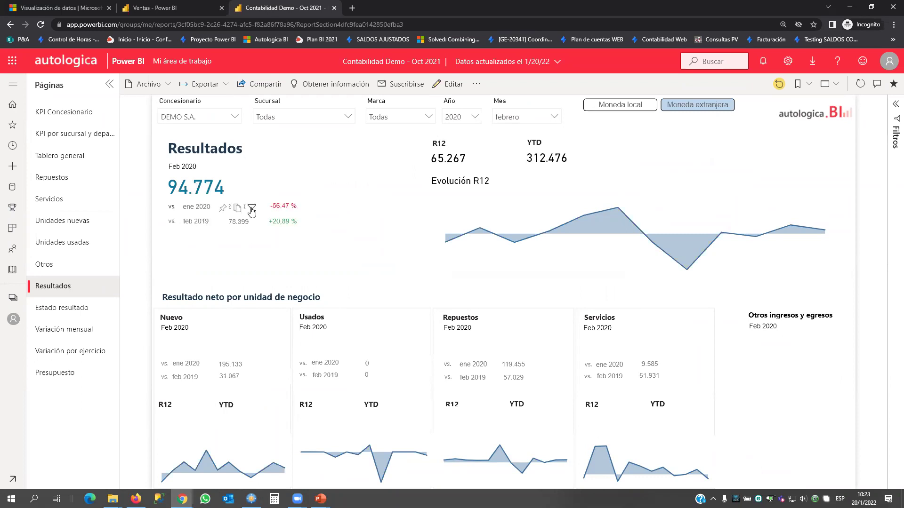
mouse_move(265, 208)
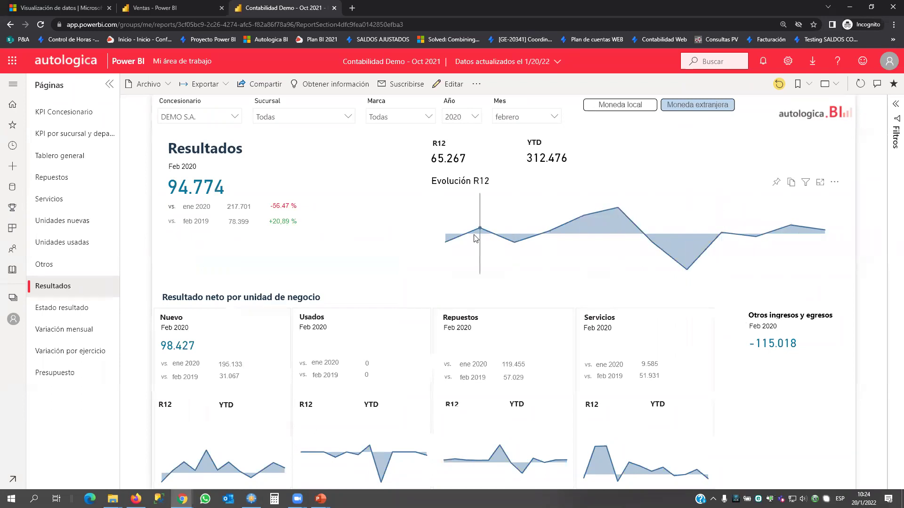
mouse_move(474, 238)
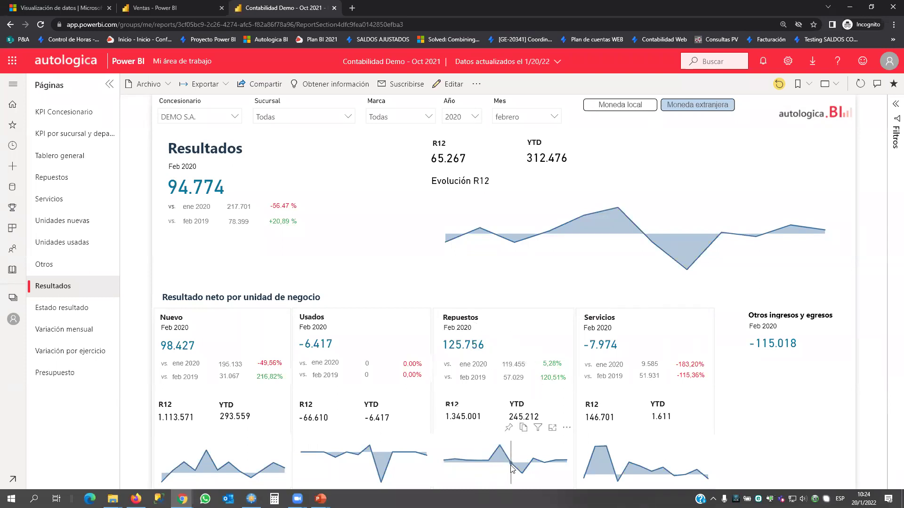
mouse_move(528, 464)
Open the Estado resultado detail from the Feb 2020 result and summarise its table up to Cuenta contable - nivel 2.
left_click(203, 190)
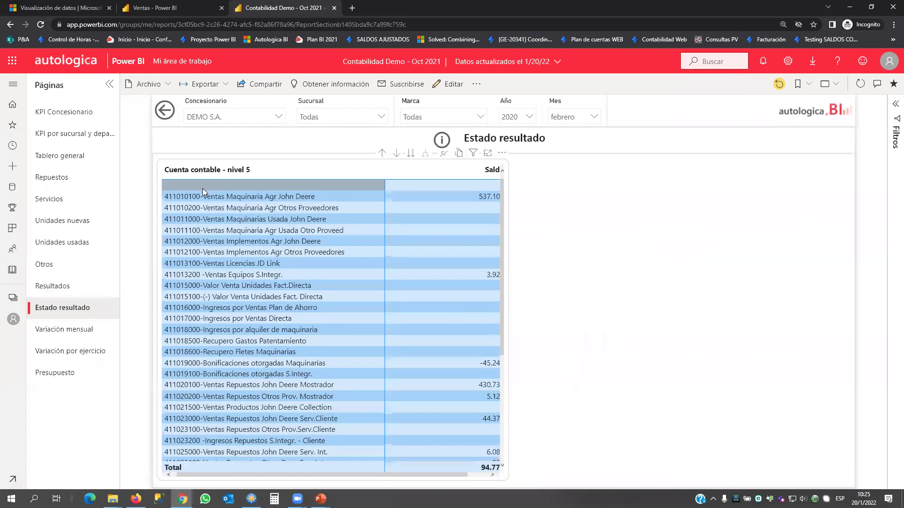
left_click(384, 154)
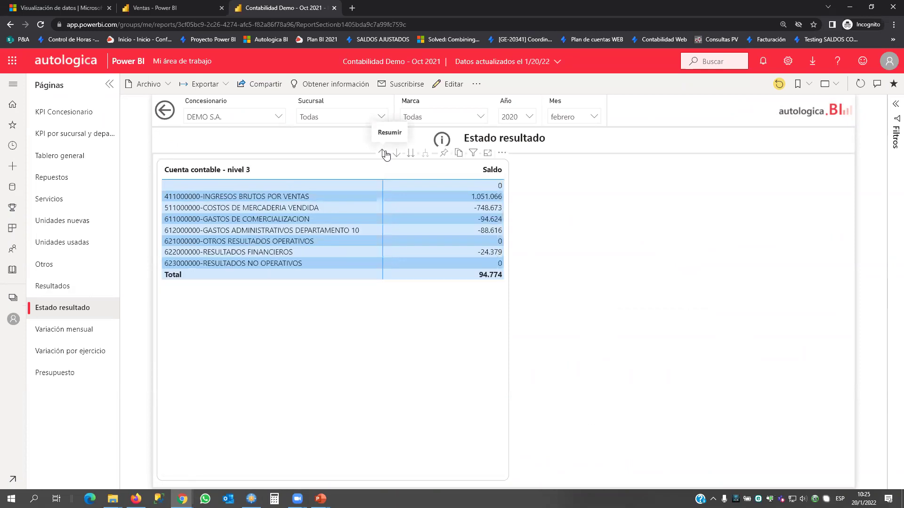
left_click(384, 154)
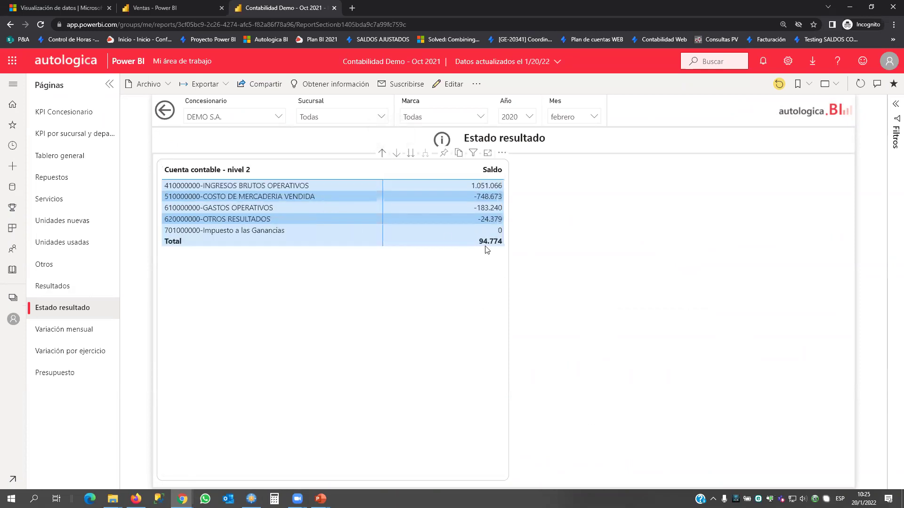
Expand the Estado resultado table to Cuenta contable - nivel 5 and narrow the account column so the Saldo values show in full.
left_click(411, 154)
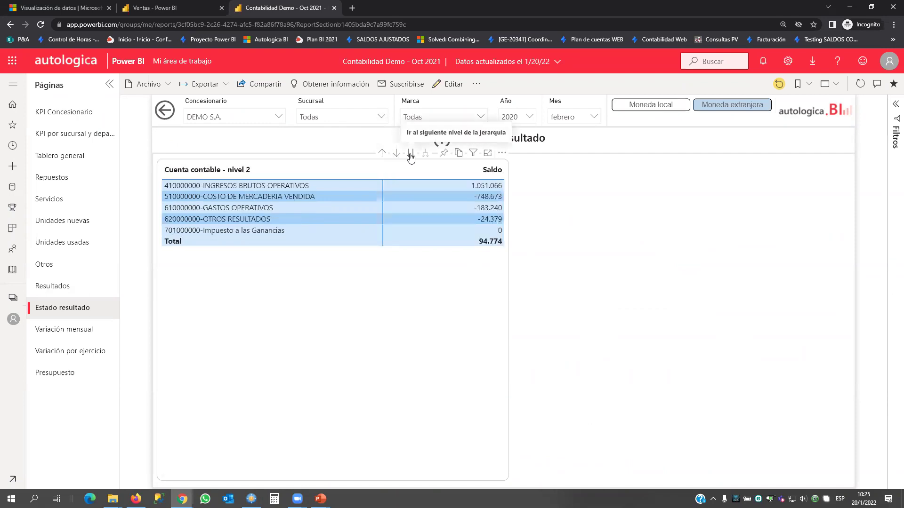
left_click(410, 156)
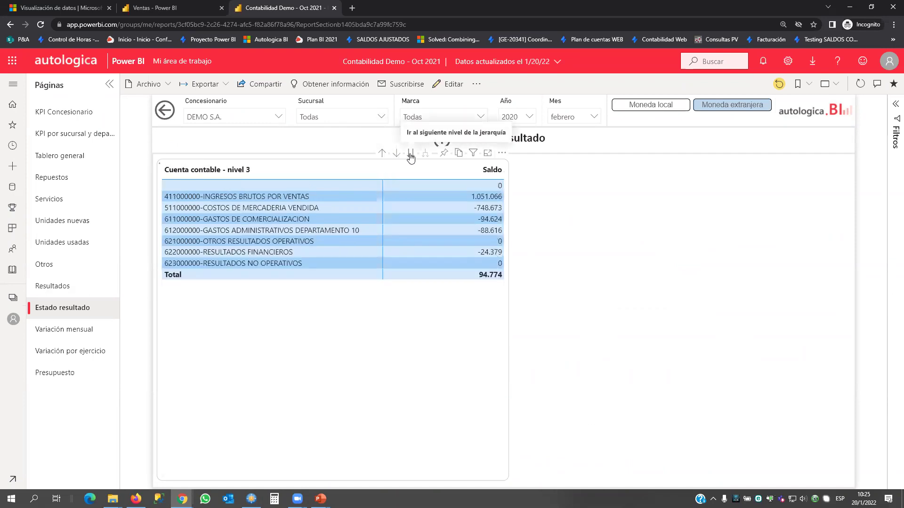
left_click(411, 156)
left_click(410, 155)
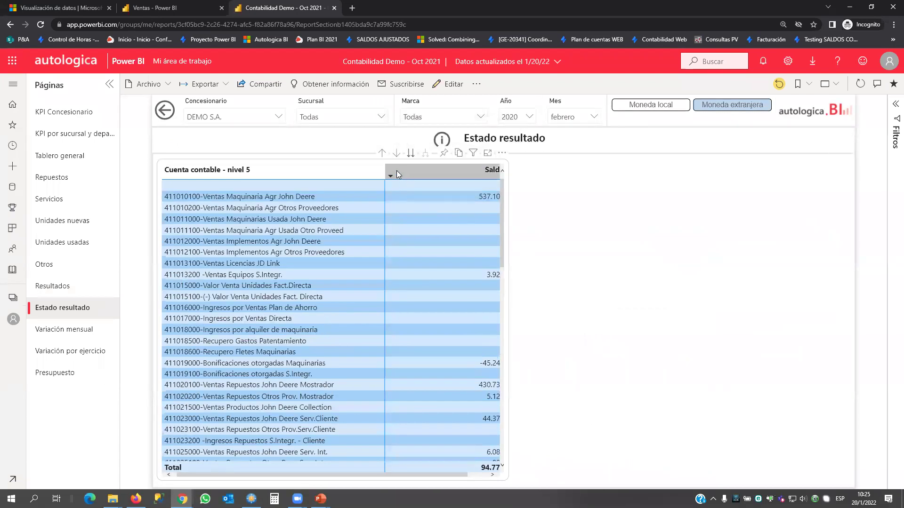
left_click_drag(384, 169, 370, 169)
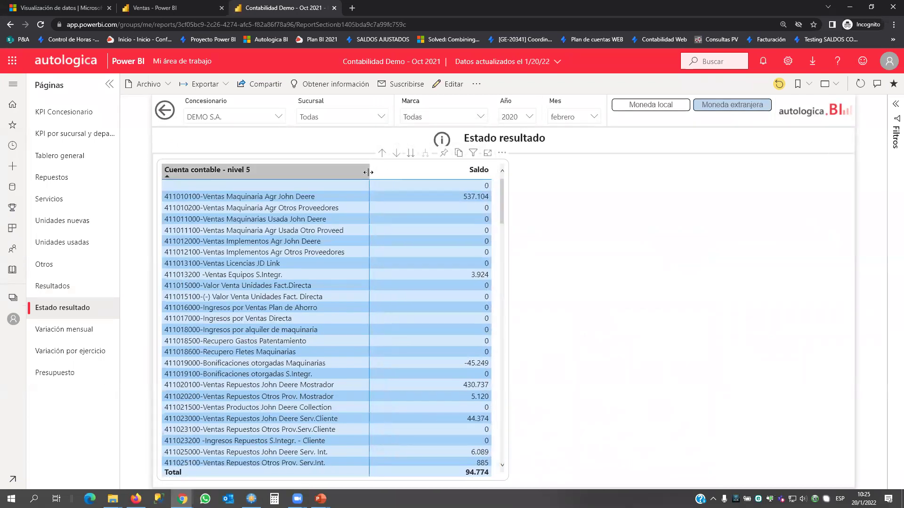
Check the detail report available for the Ventas Equipos S.Integr. balance, without opening it.
right_click(455, 273)
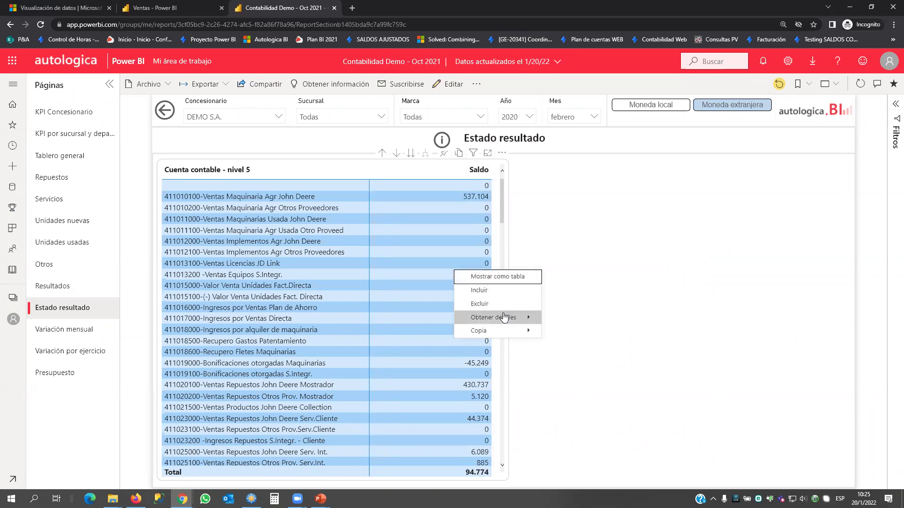
mouse_move(521, 317)
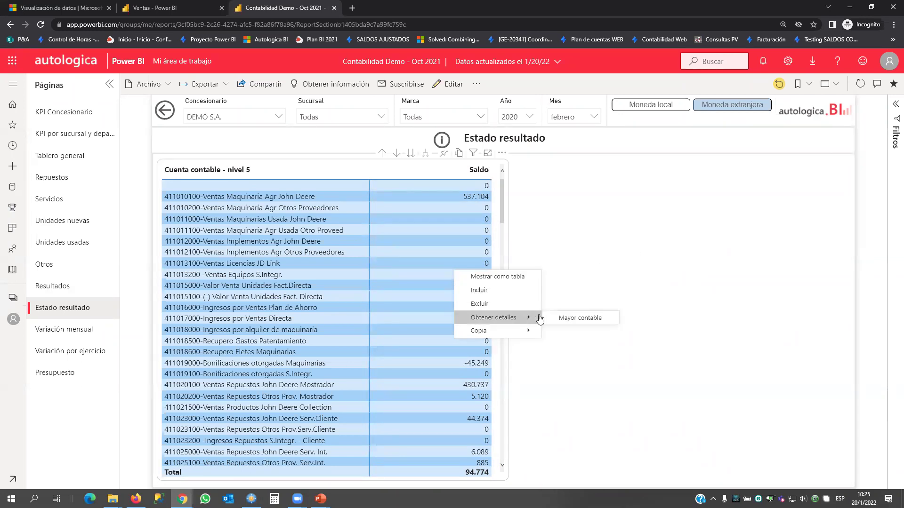
left_click(625, 268)
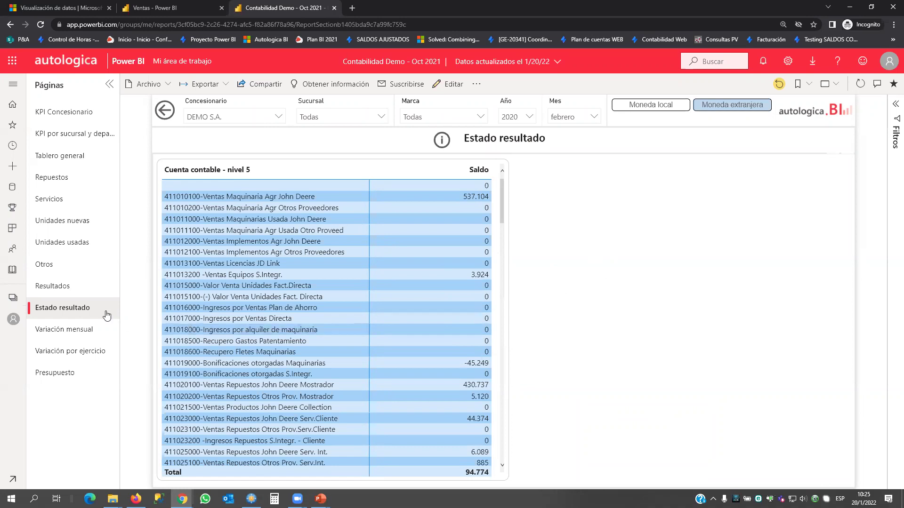
Open the Variación mensual page and view its account table at Cuenta contable - nivel 3, returning it to nivel 2.
left_click(73, 354)
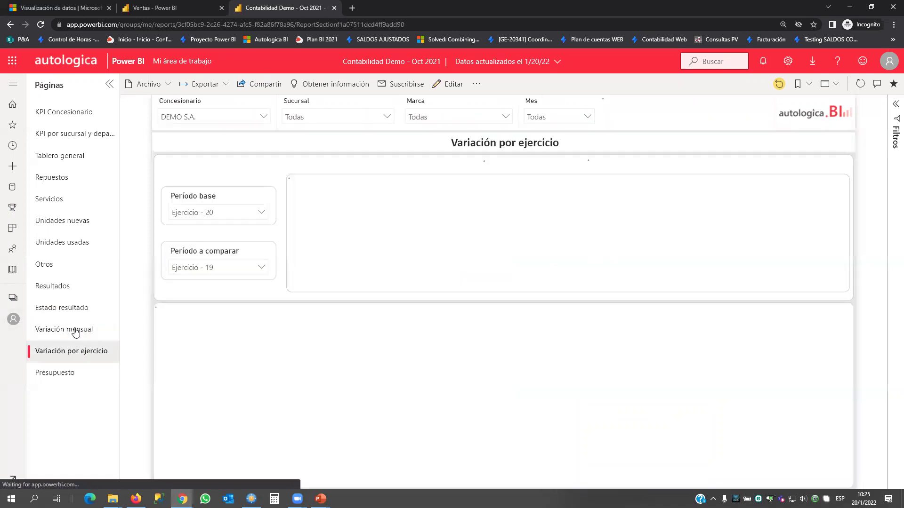
left_click(77, 330)
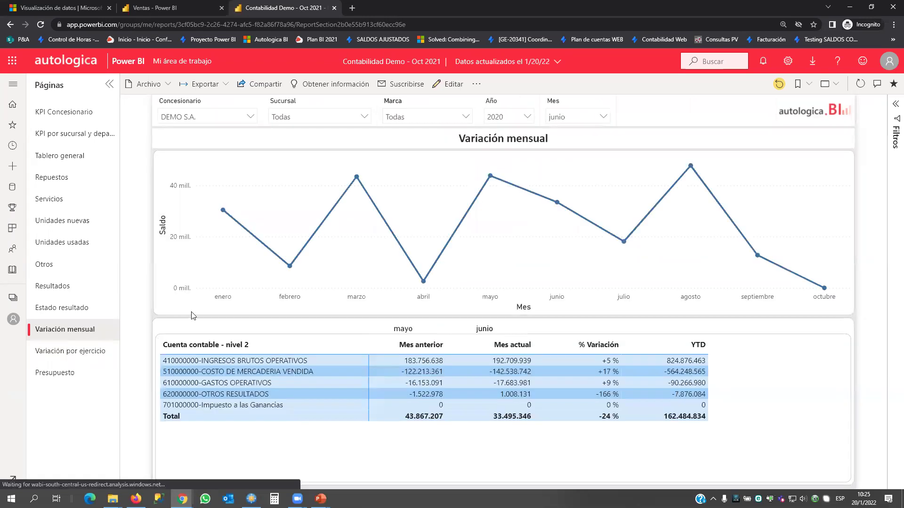
mouse_move(245, 240)
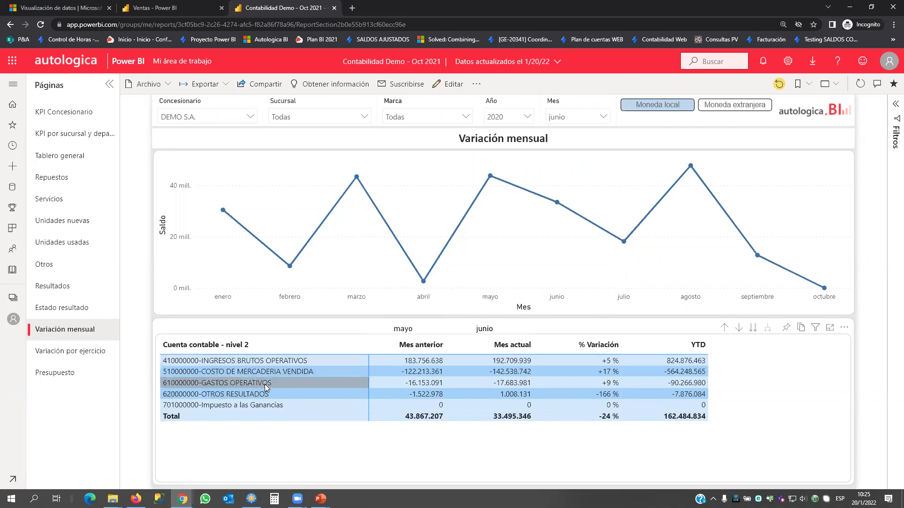
left_click(753, 332)
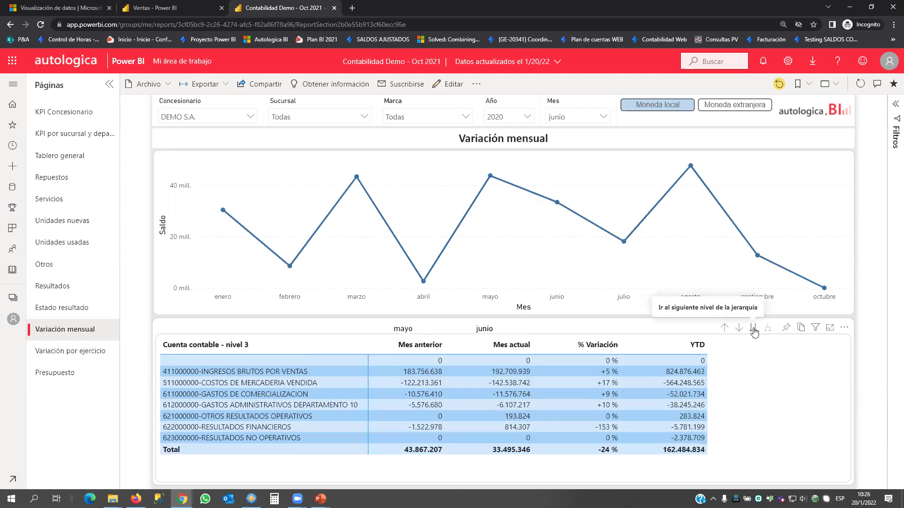
left_click(724, 328)
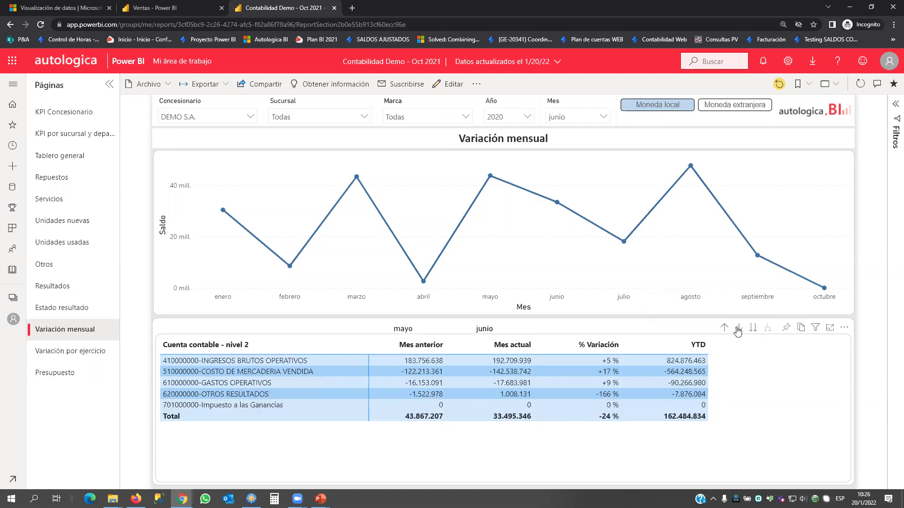
Drill with drill mode through Ingresos brutos operativos, Ingresos brutos por ventas and Ventas de repuestos-Depto 30, and review the nivel 5 accounts.
left_click(738, 329)
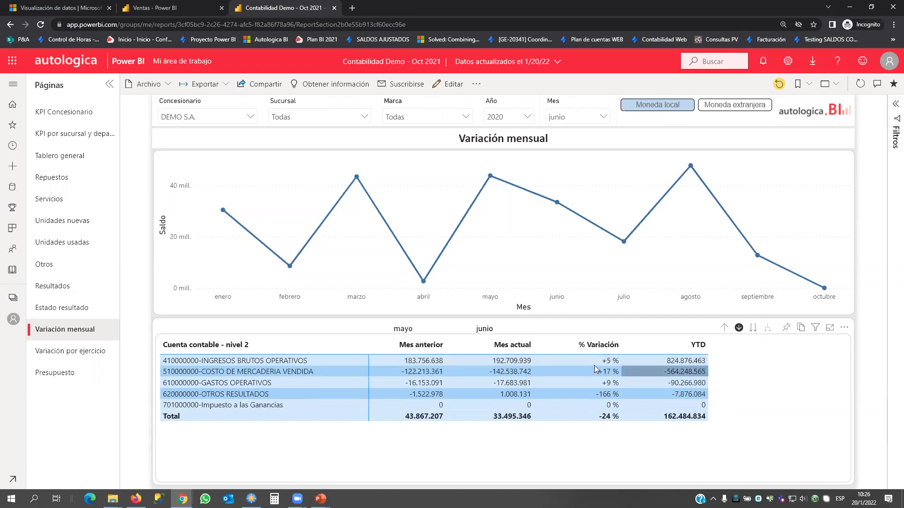
left_click(284, 361)
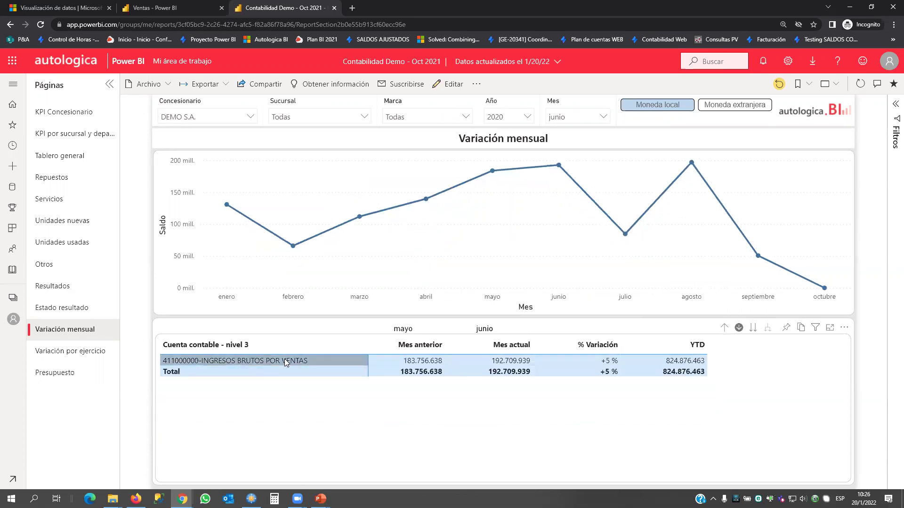
left_click(754, 331)
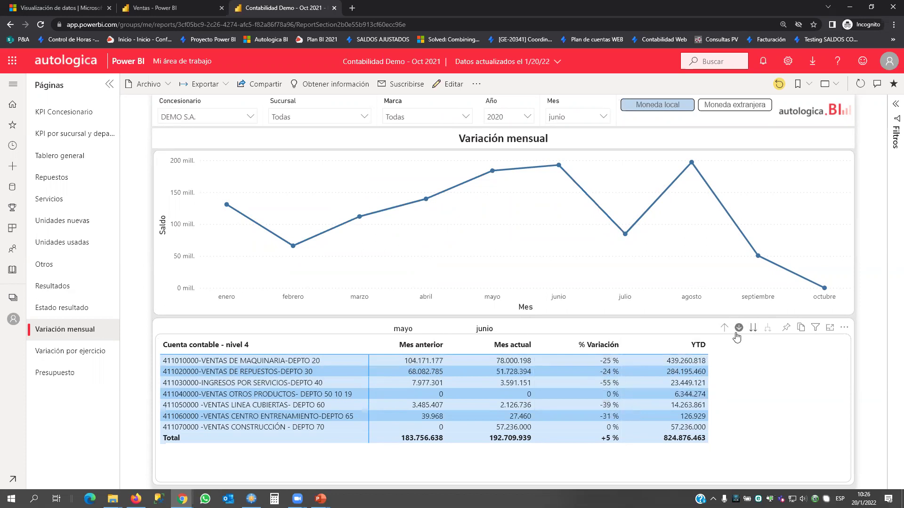
left_click(292, 371)
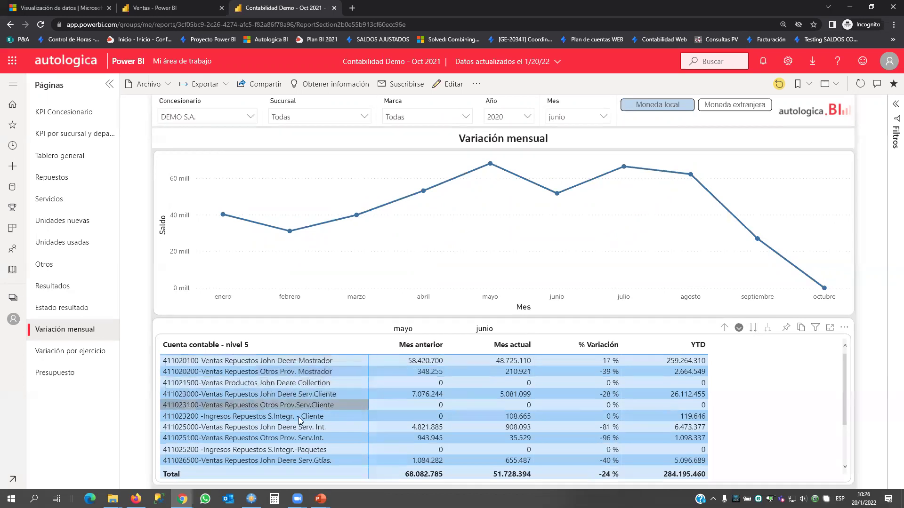
scroll(300, 420, "down", 3)
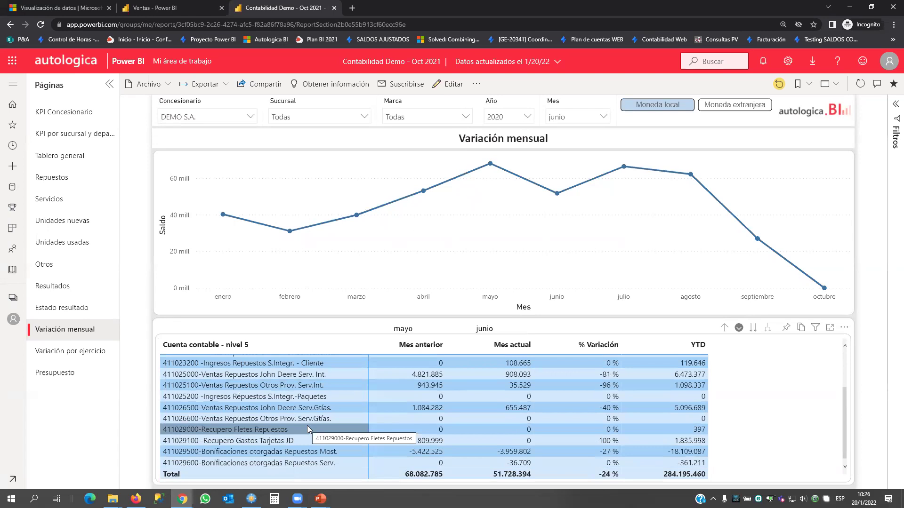
Drill the Variación mensual table back up to Cuenta contable - nivel 1.
left_click(724, 328)
left_click(724, 330)
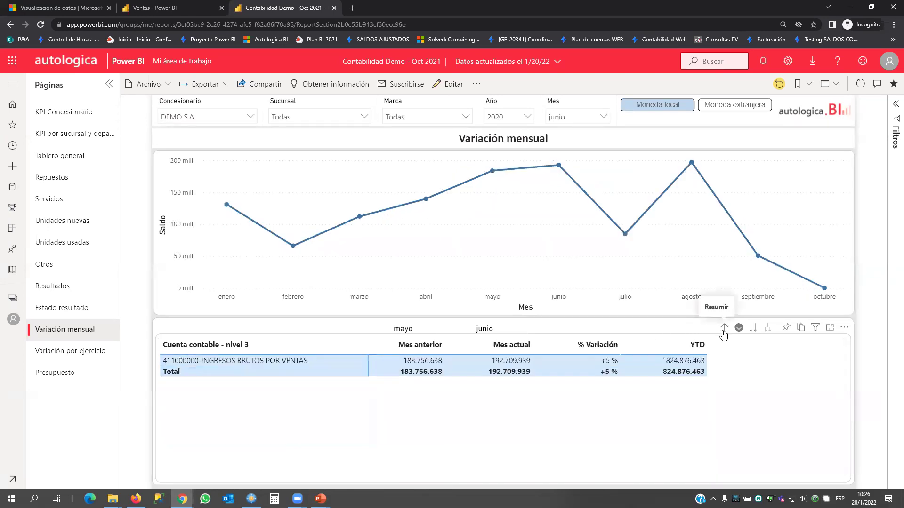
left_click(723, 331)
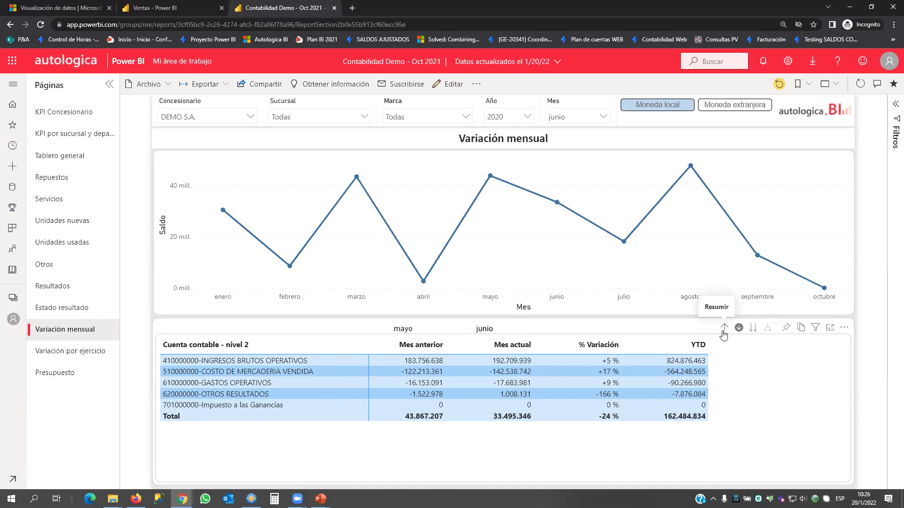
left_click(724, 331)
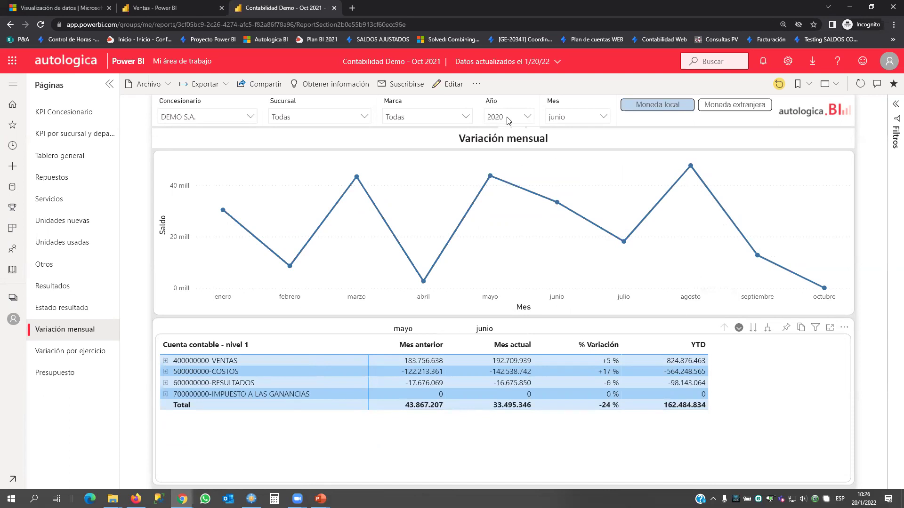
Open the Variación por ejercicio page and view its comparison table at Cuenta contable - nivel 3, returning it to nivel 2.
left_click(79, 356)
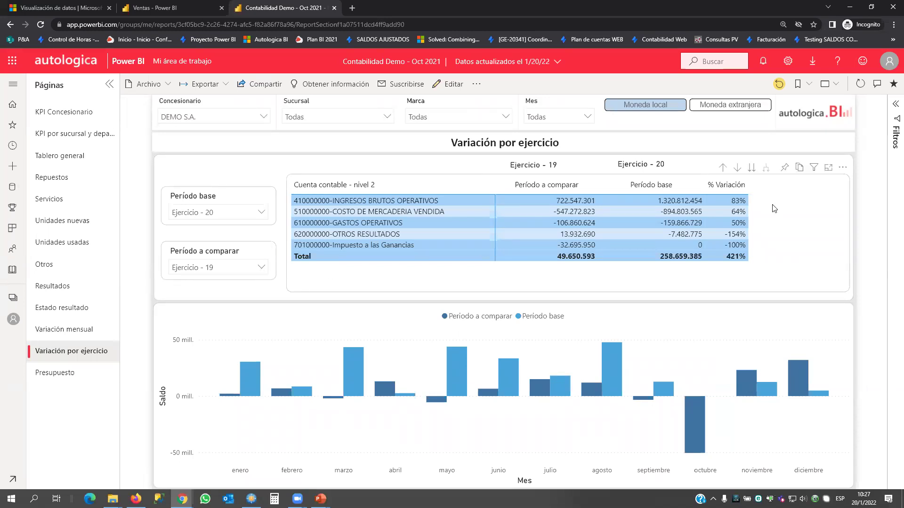
left_click(753, 169)
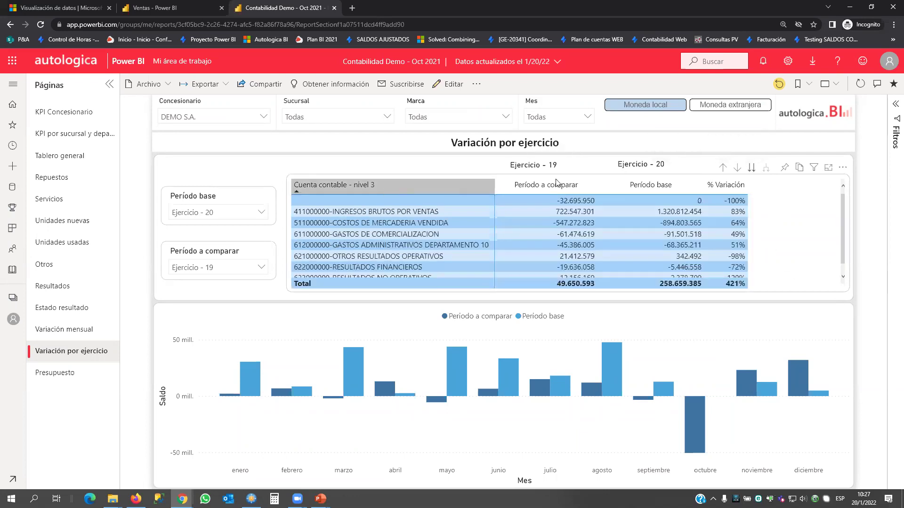
left_click(721, 168)
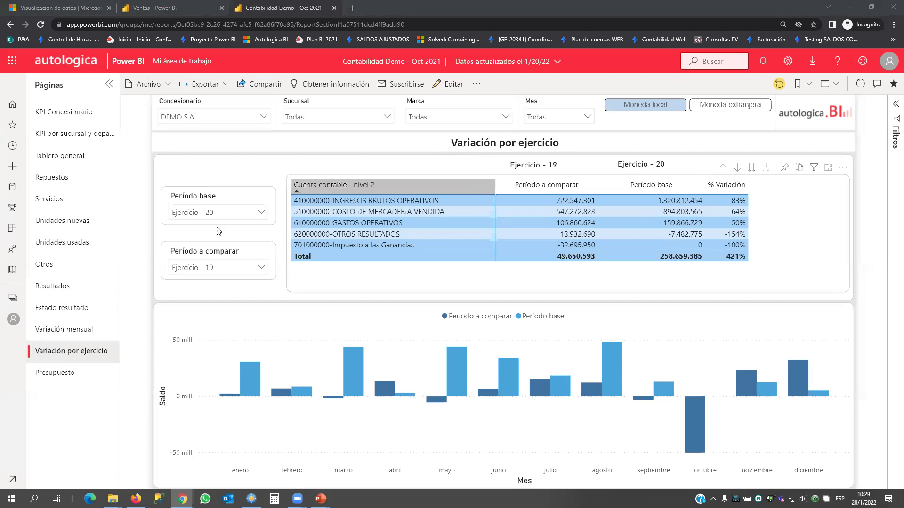
Open the Presupuesto page, drill the accumulated table through Ventas, Ingresos brutos operativos and Ingresos brutos por ventas, and return it to nivel 1.
left_click(62, 372)
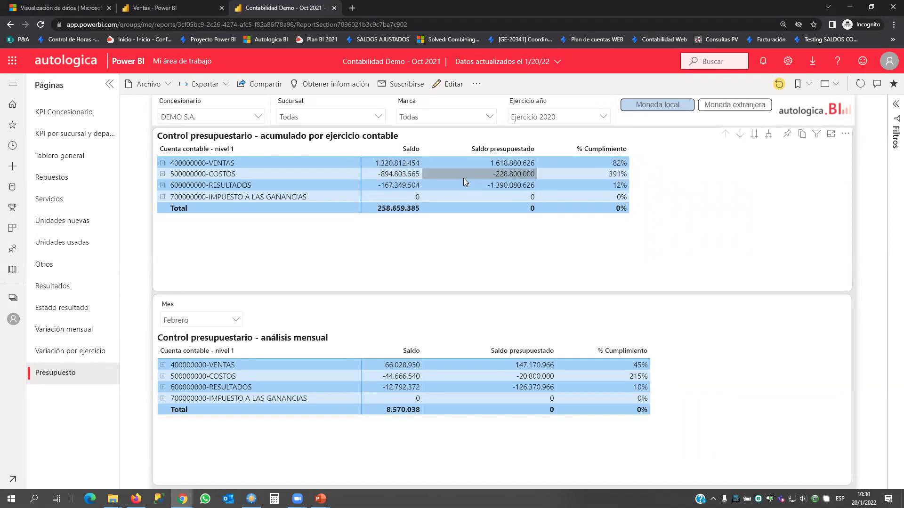
left_click(740, 134)
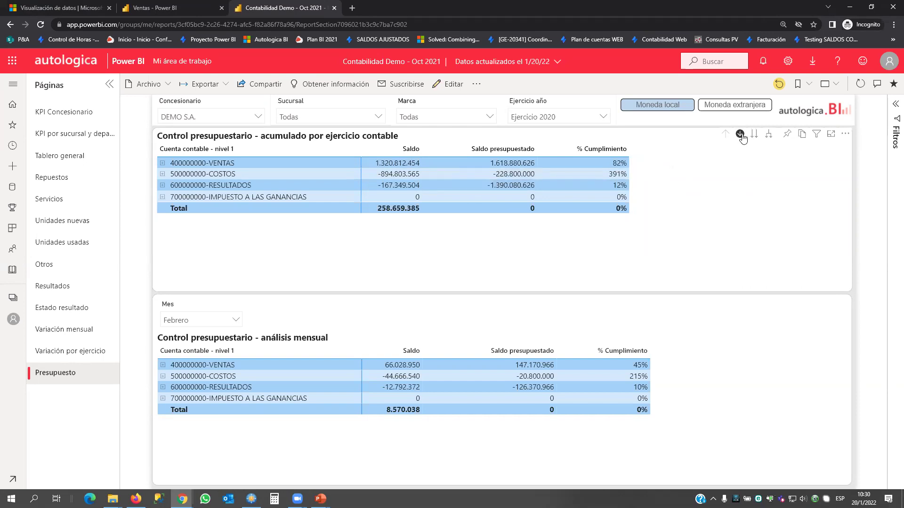
left_click(302, 167)
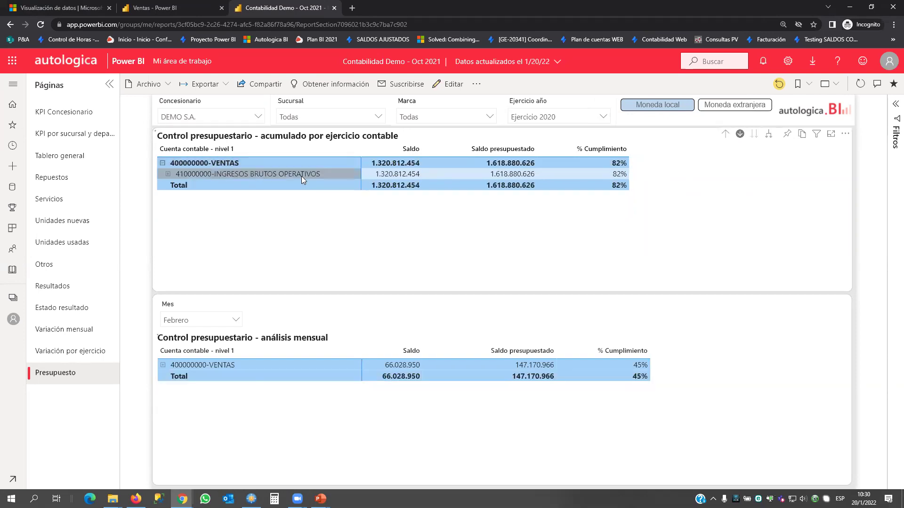
left_click(301, 175)
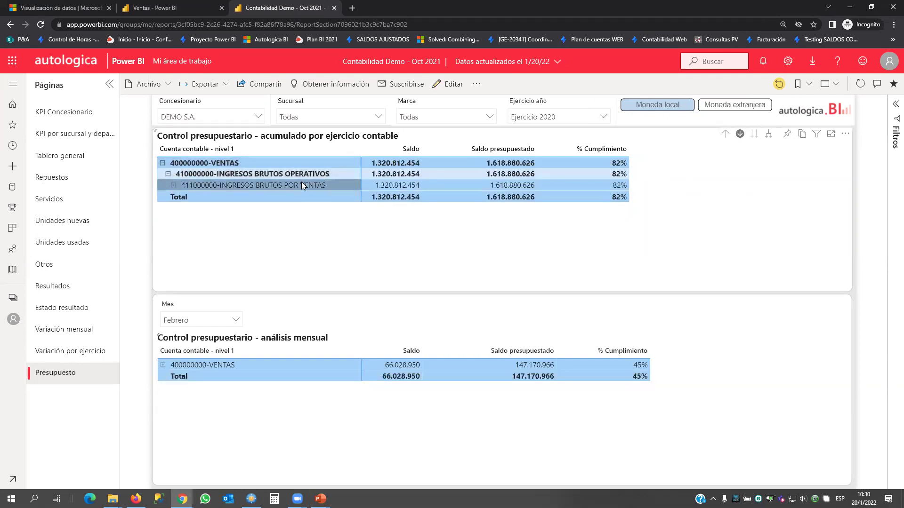
left_click(302, 185)
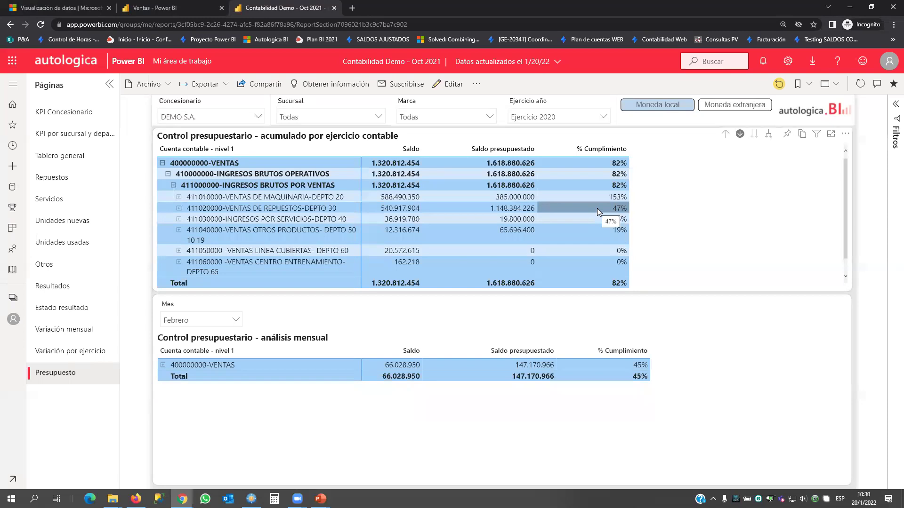
left_click(725, 134)
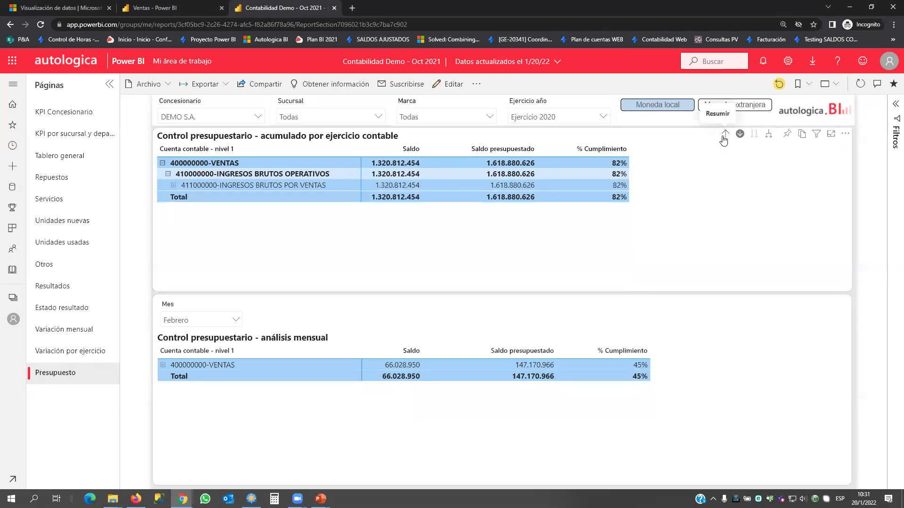
left_click(724, 135)
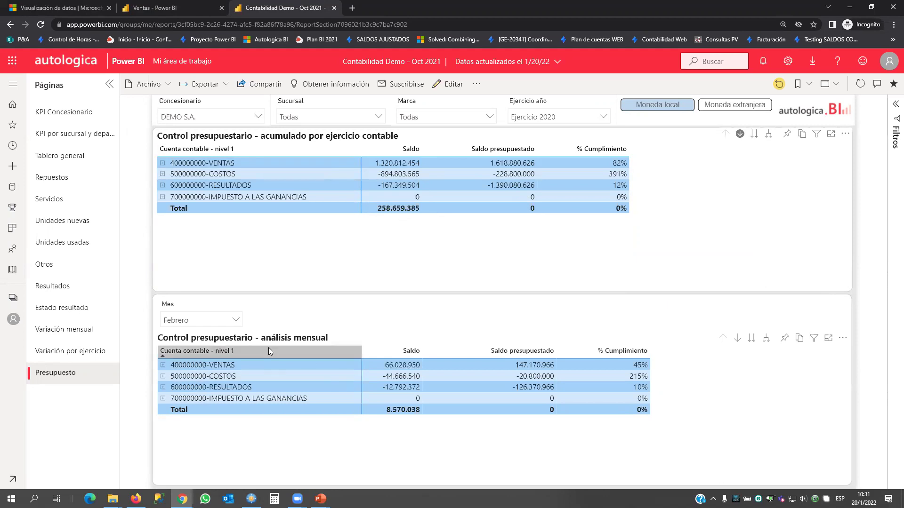
Filter the monthly budget control table by Mes to Enero and, separately, to Febrero to compare the % Cumplimiento values.
left_click(235, 320)
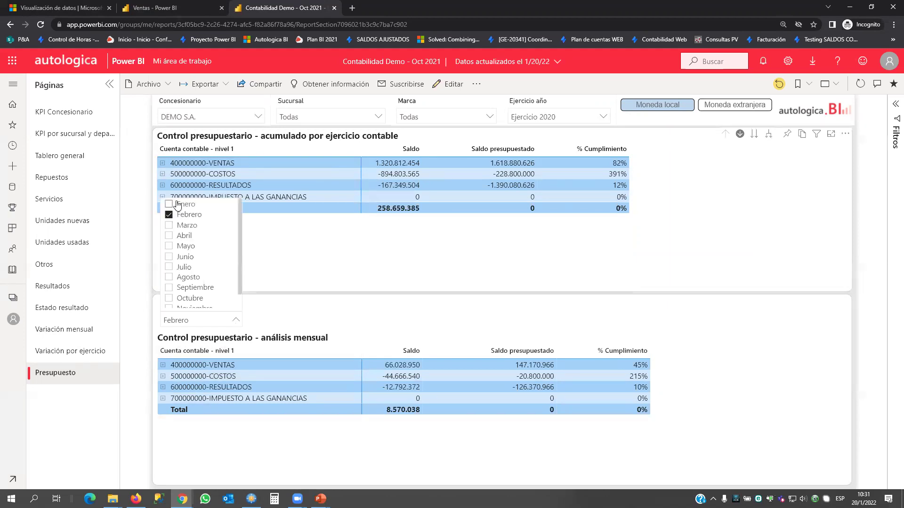
left_click(169, 205)
left_click(169, 215)
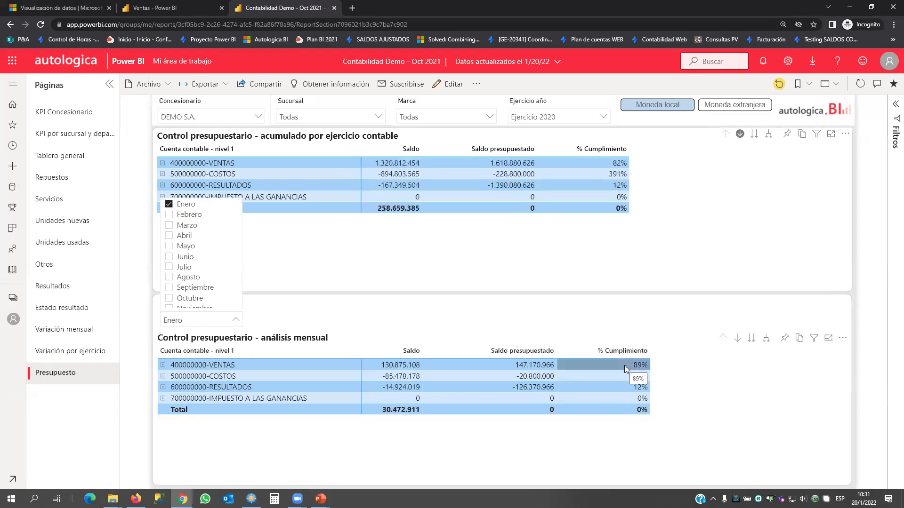
left_click(169, 215)
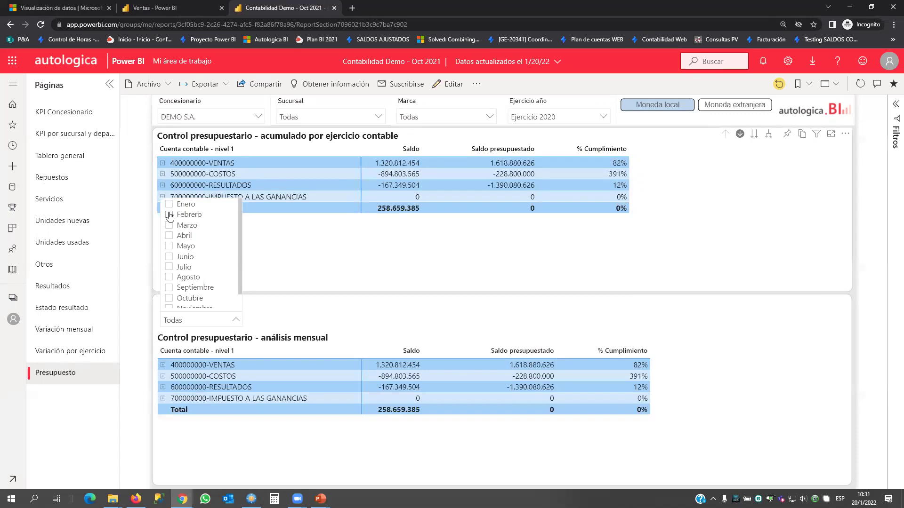
left_click(170, 215)
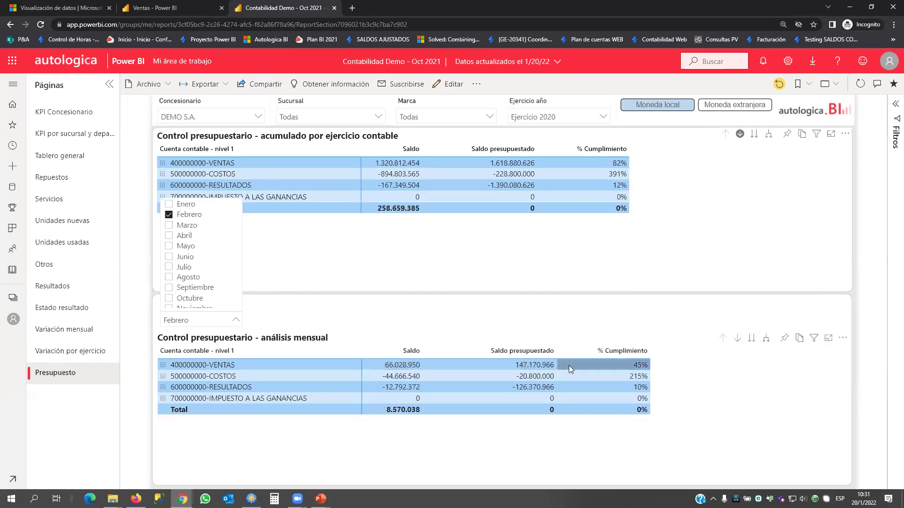
left_click(168, 216)
left_click(748, 382)
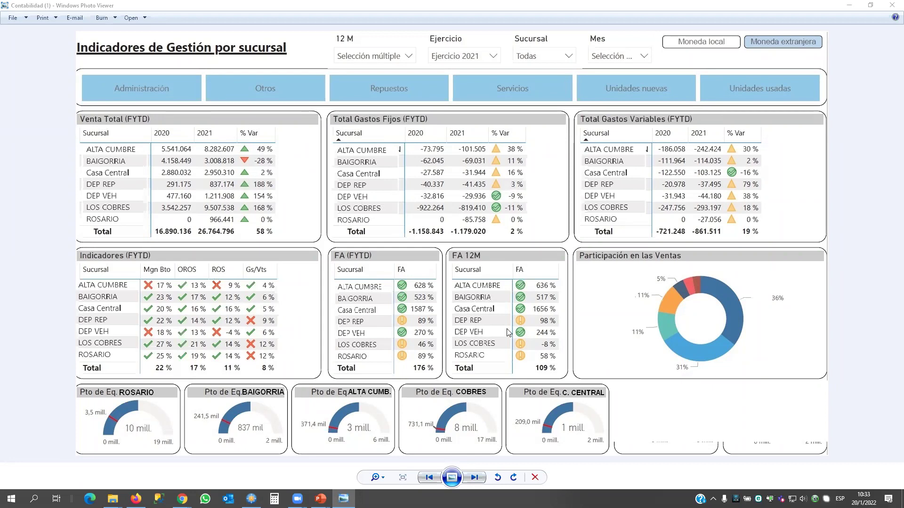
Browse the Contabilidad images in Windows Photo Viewer, reviewing Indicadores Financieros, Indicadores, Unidad Seguros and the expense detail of Indicadores de Gestión por sucursal.
key("Right")
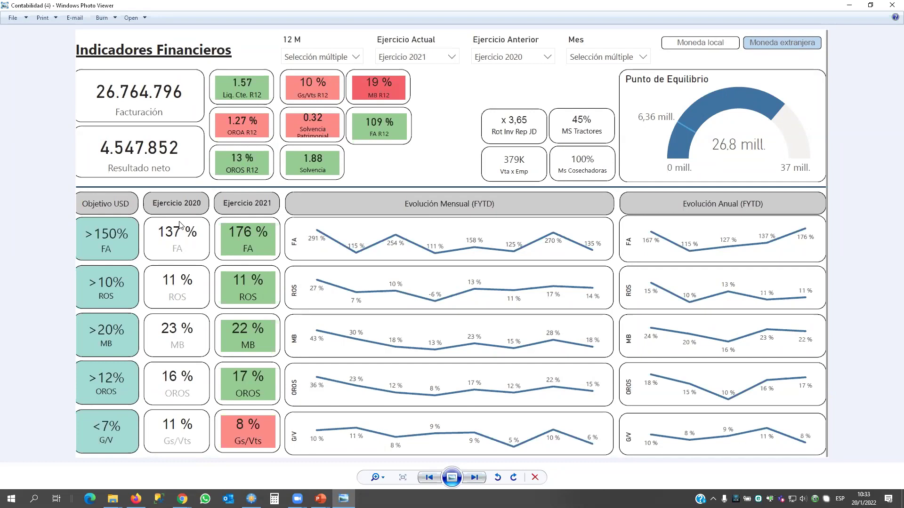
key("Right")
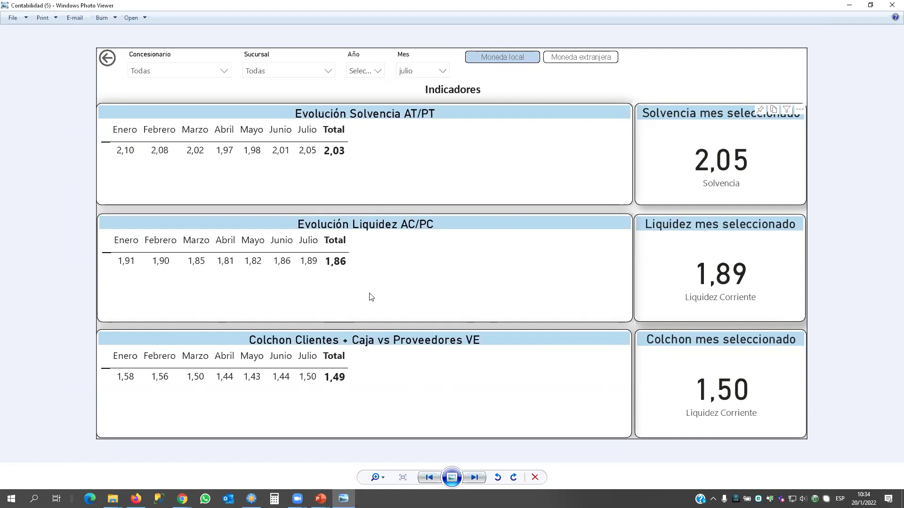
key("Right")
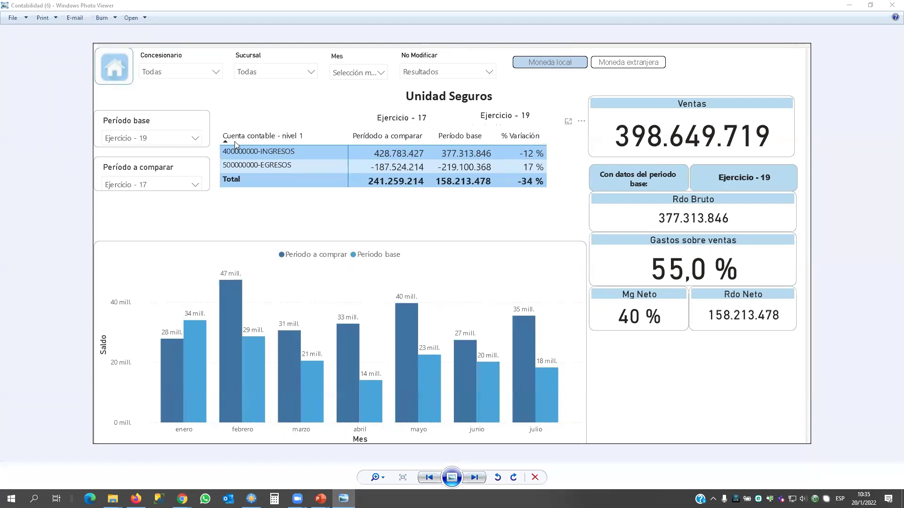
key("Left")
key("Left")
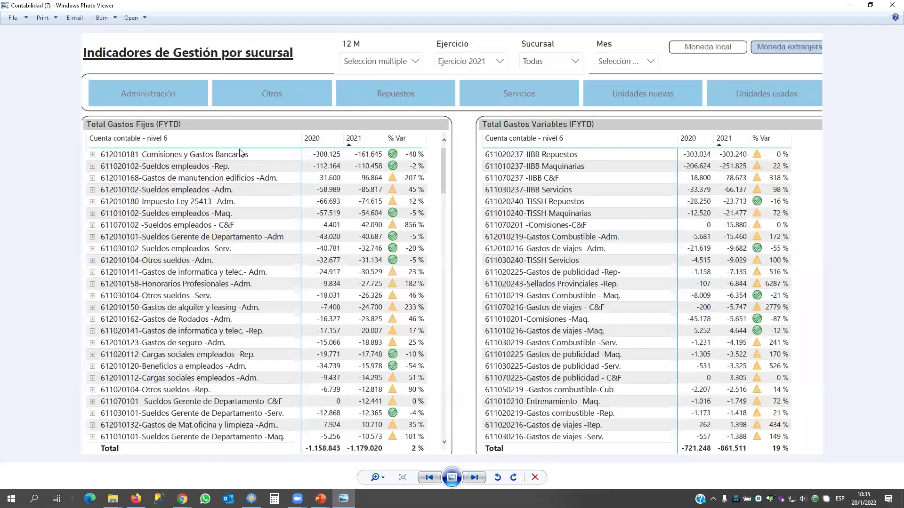
key("Left")
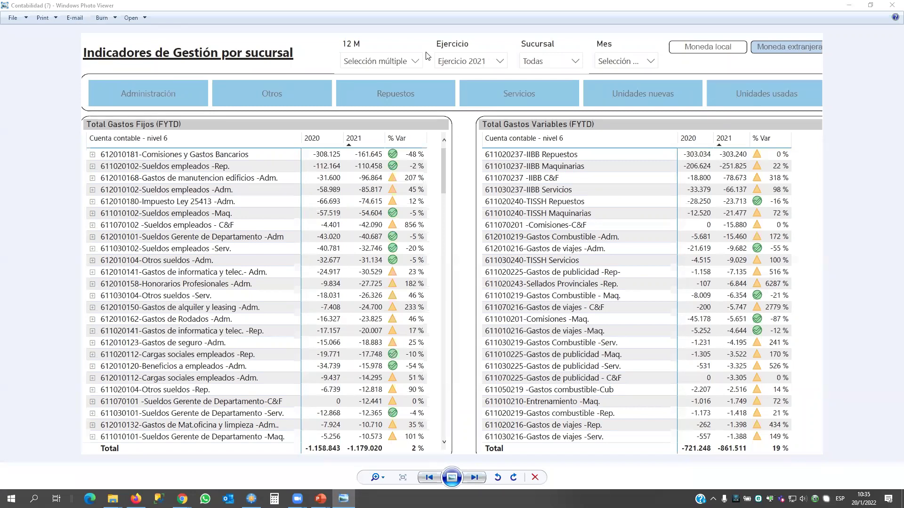
Switch to the Ventas report in Power BI, open the Evolución - ME page and filter Año to 2017, 2018, 2019 and 2020.
key("alt+Tab")
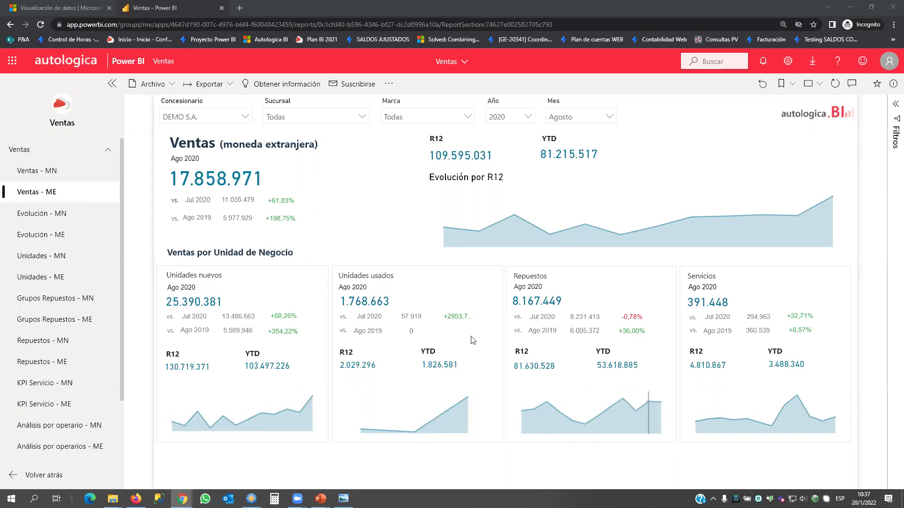
left_click(52, 240)
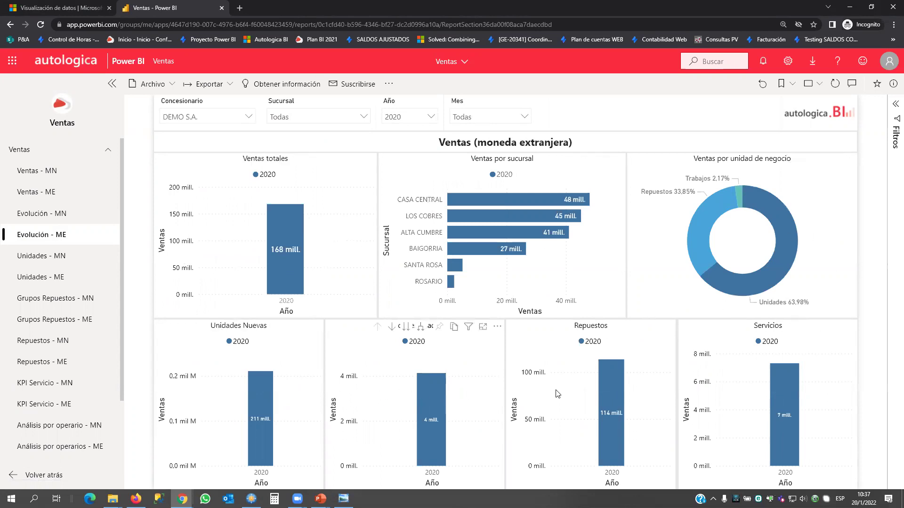
left_click(426, 117)
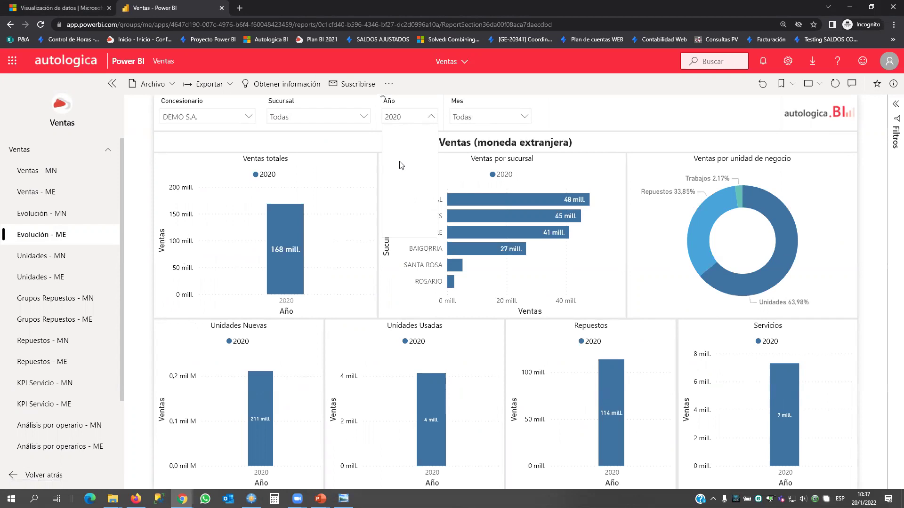
scroll(396, 198, "down", 3)
left_click(390, 220)
left_click(390, 208)
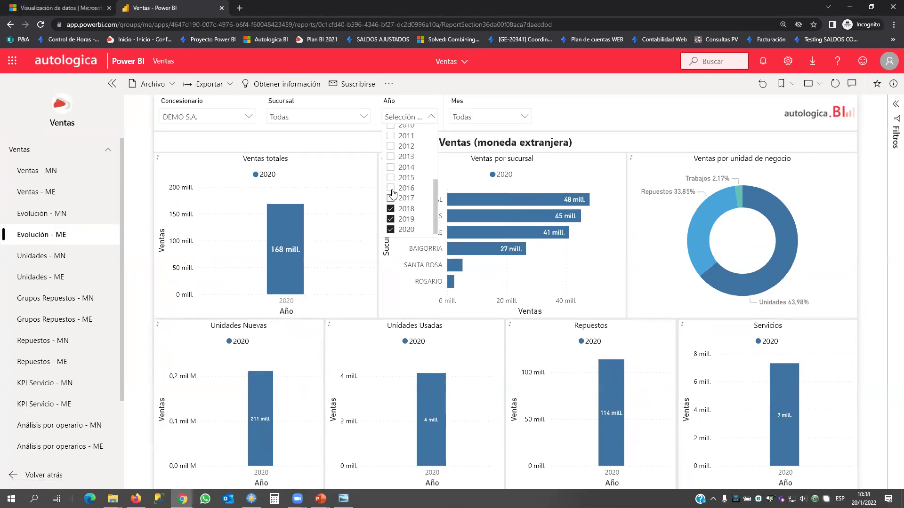
left_click(393, 189)
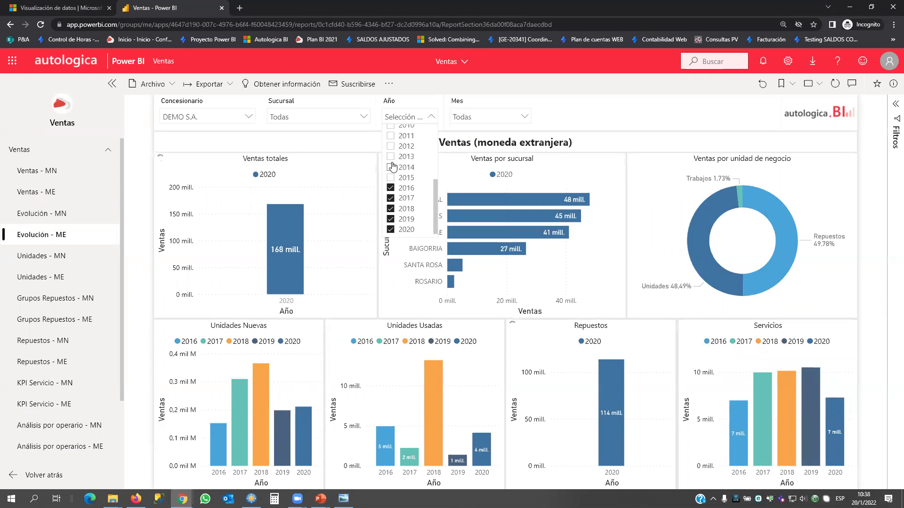
left_click(391, 188)
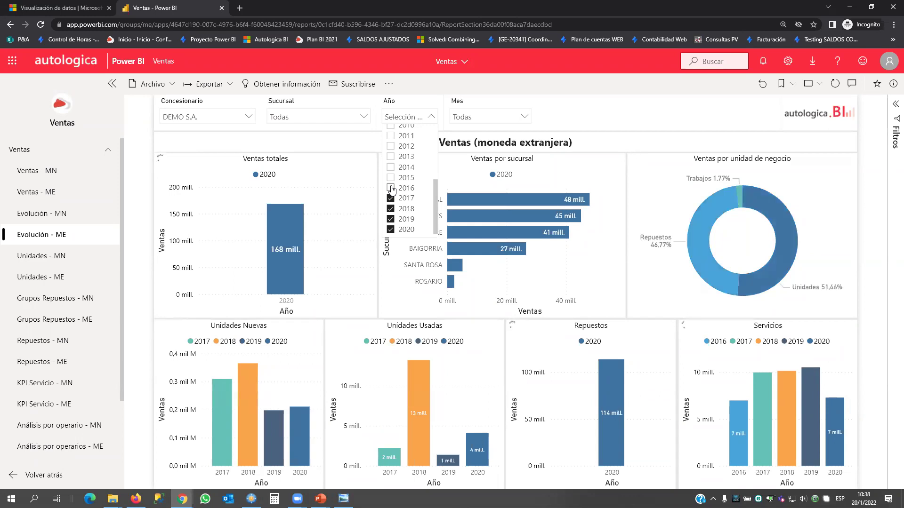
mouse_move(476, 228)
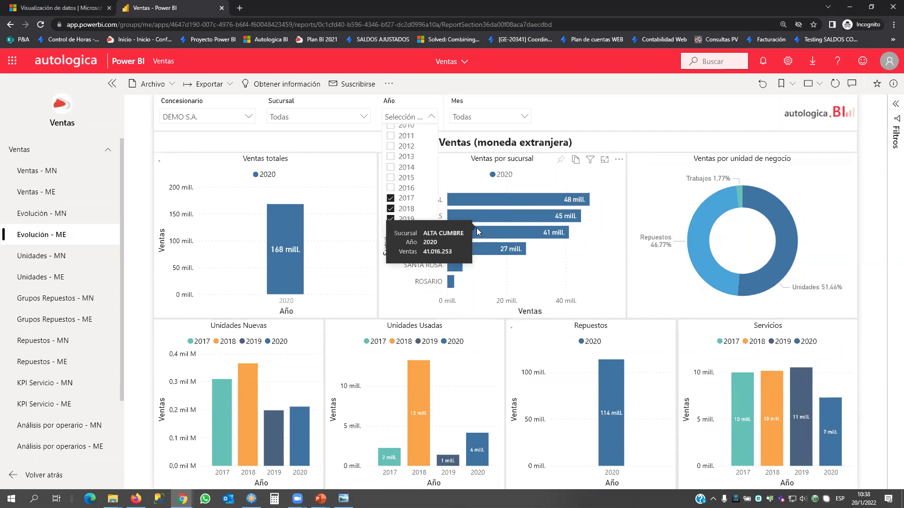
Open the Grupos Repuestos - ME page and filter Año to 2020 only.
left_click(71, 300)
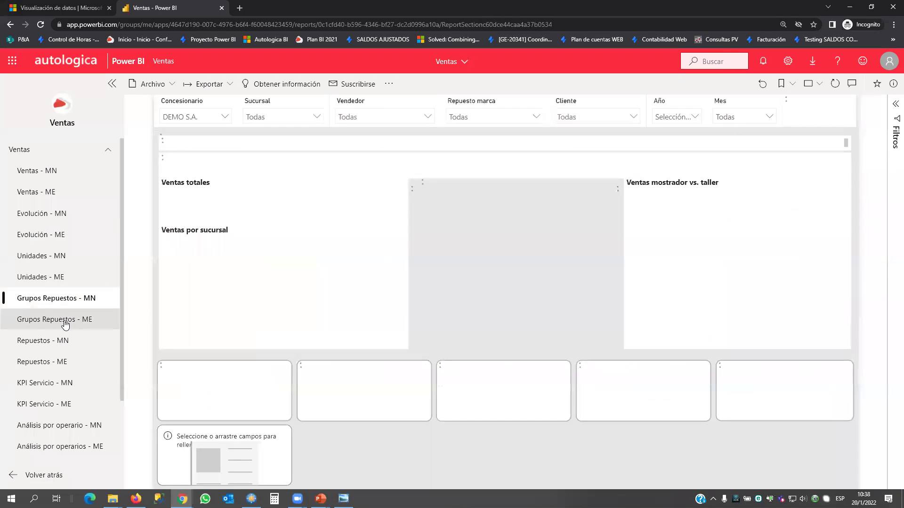
left_click(66, 324)
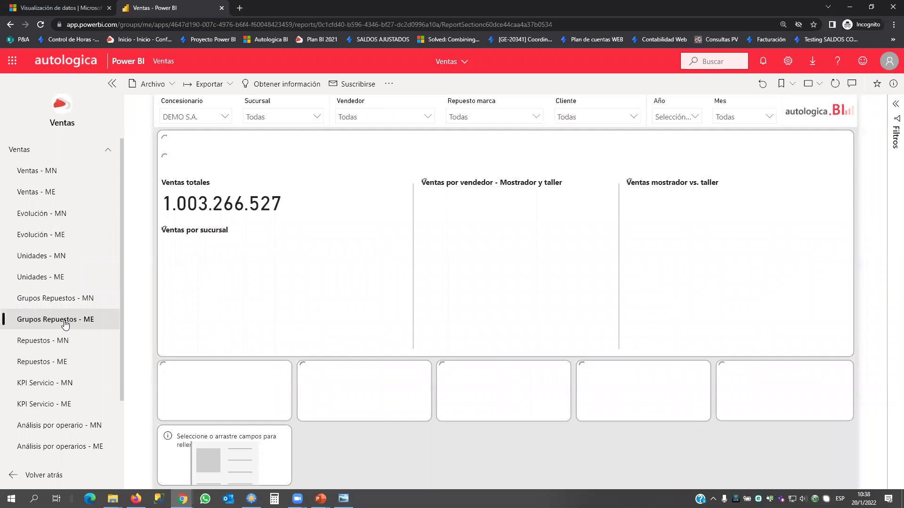
left_click(675, 118)
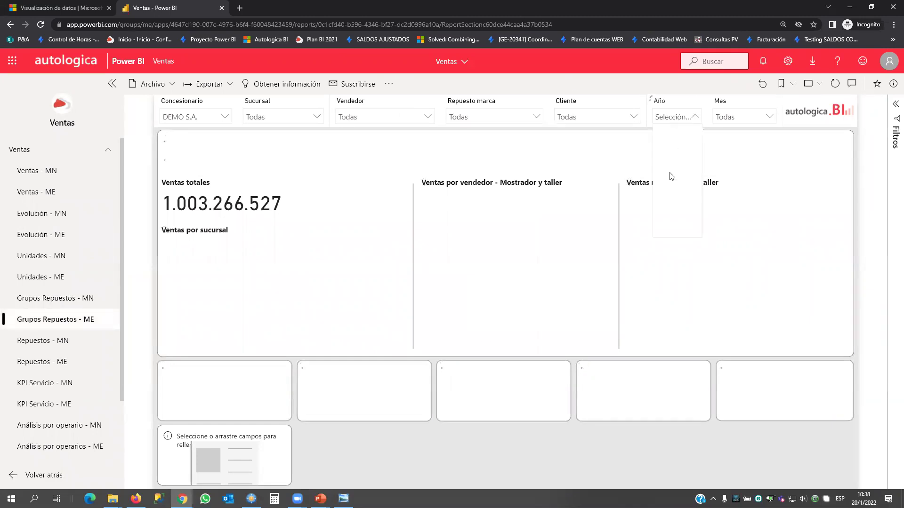
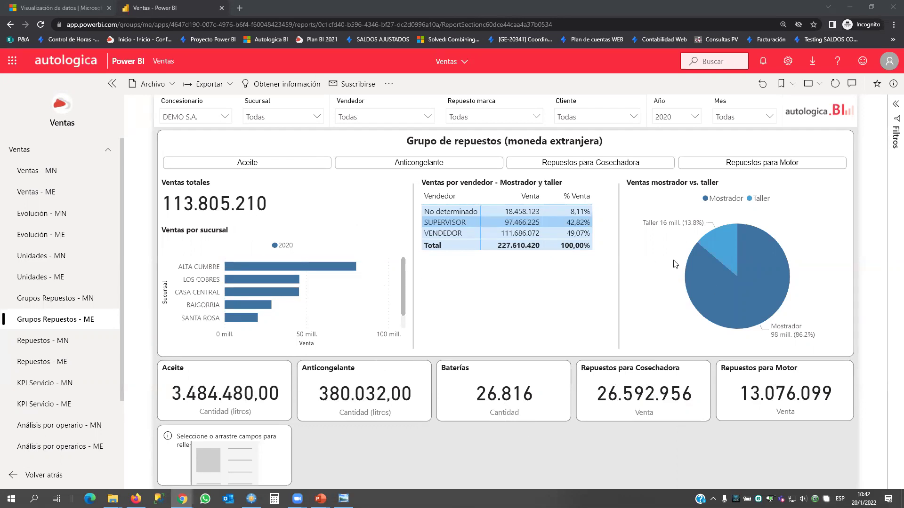
Cross-filter the Grupos Repuestos - ME page by the Mostrador slice of the Ventas mostrador vs. taller pie chart.
mouse_move(740, 254)
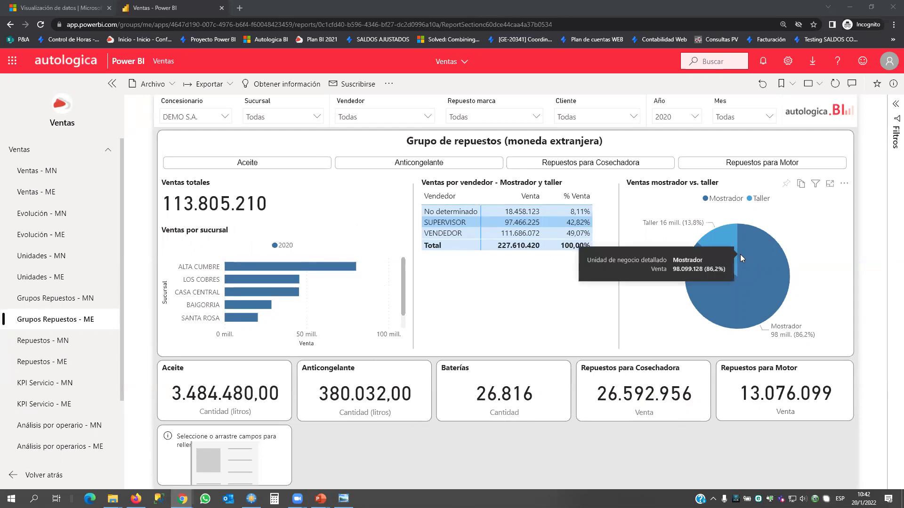
left_click(767, 262)
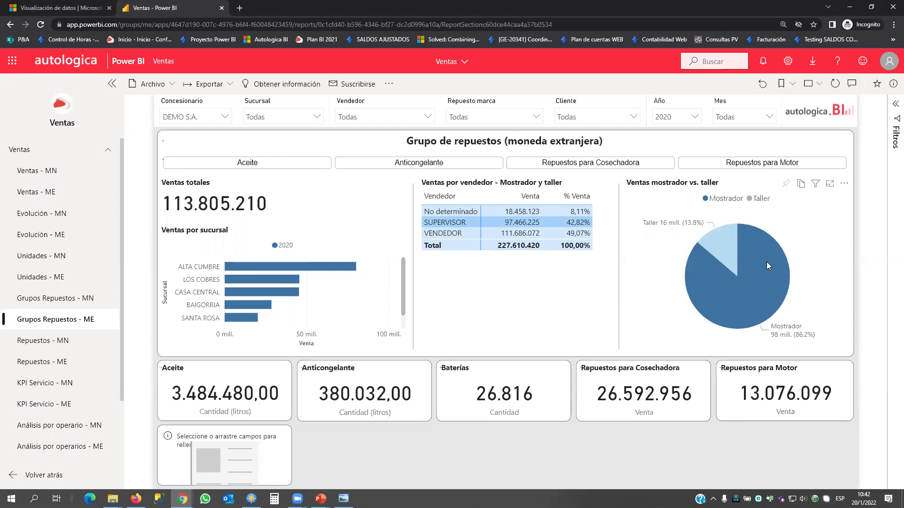
mouse_move(774, 260)
mouse_move(753, 289)
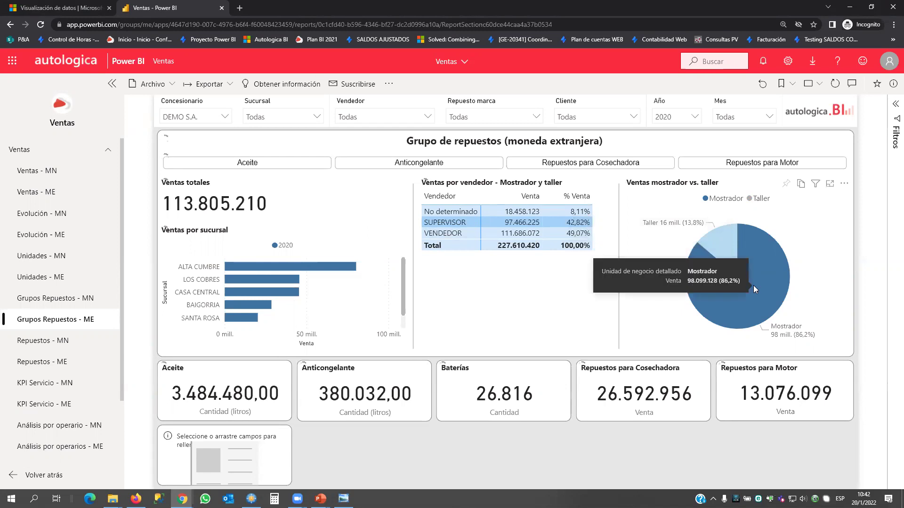
left_click(765, 258)
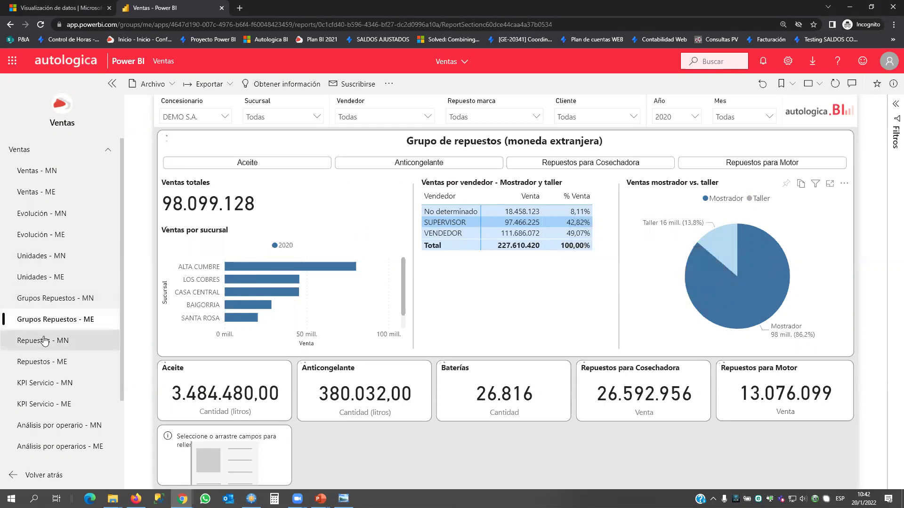
Open the Repuestos - ME page, highlight the Filtros group across its charts, and clear the selection.
left_click(45, 362)
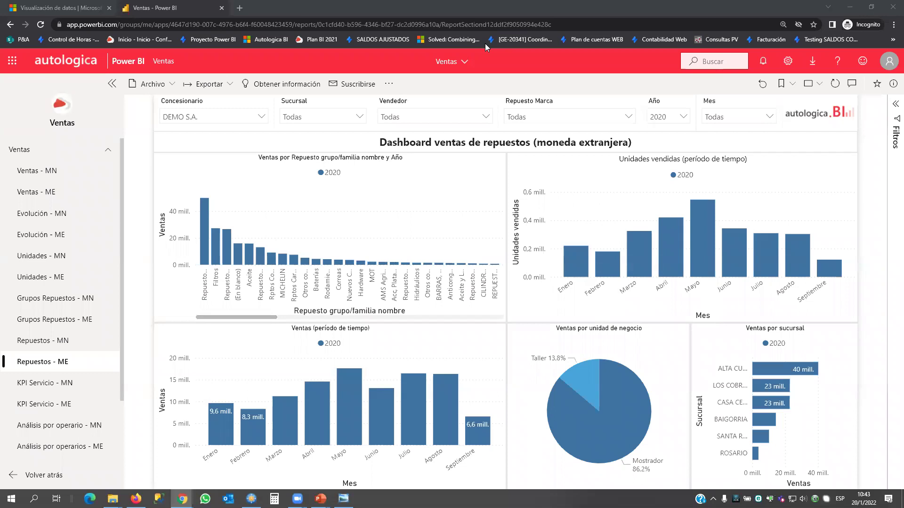
left_click(216, 252)
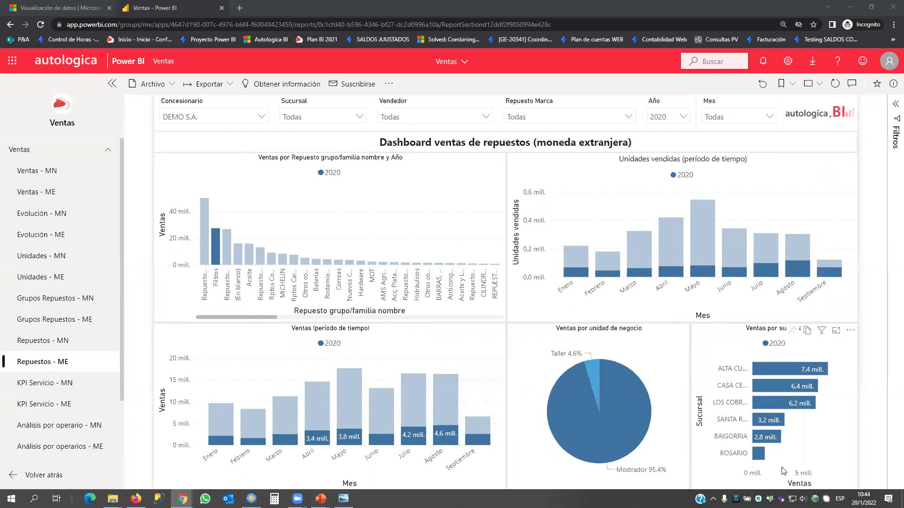
left_click(442, 243)
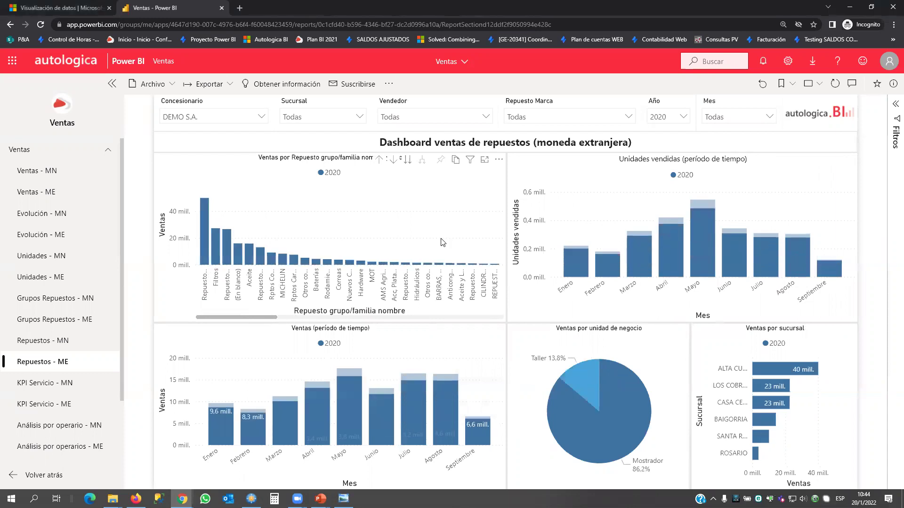
Advance the parts group sales chart to the Cliente zona hierarchy level and on to the level below it.
left_click(407, 161)
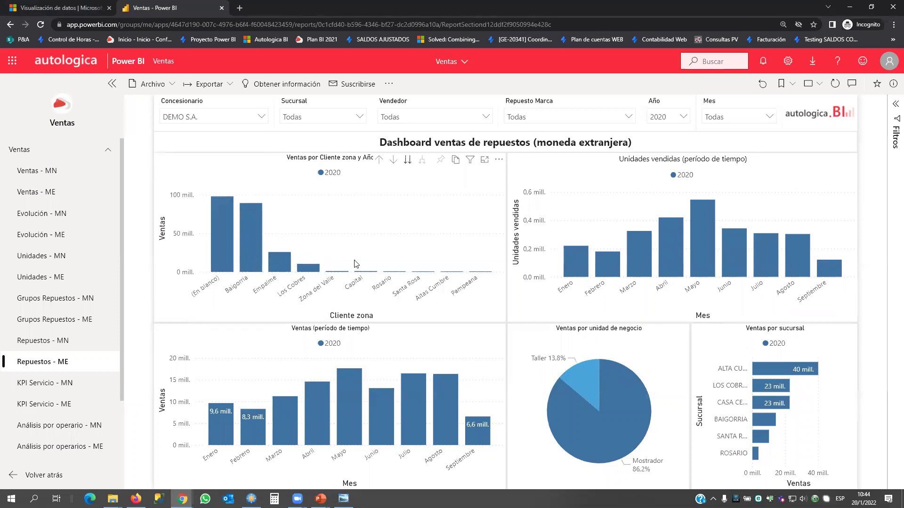
left_click(406, 161)
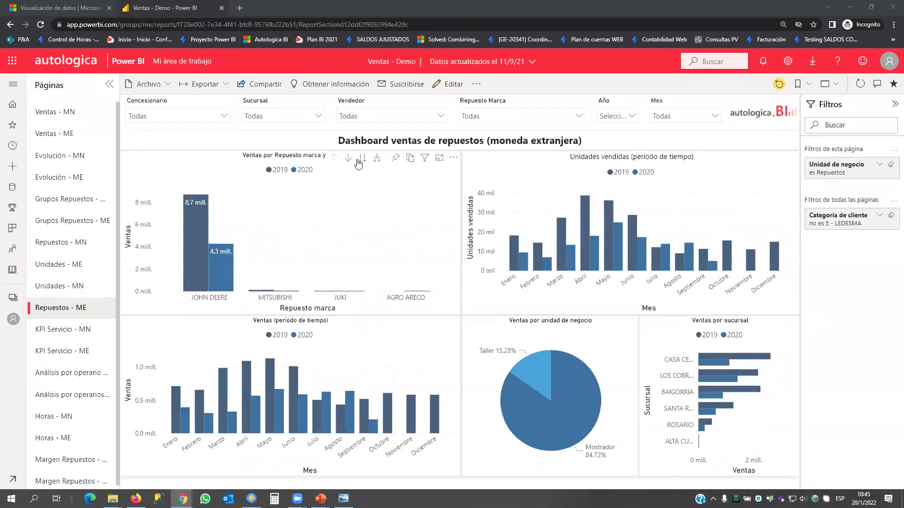
In the Ventas - Demo report, step the Repuesto marca chart through Repuesto o accesorio to Repuesto proveedor, and return to Repuesto marca.
left_click(362, 159)
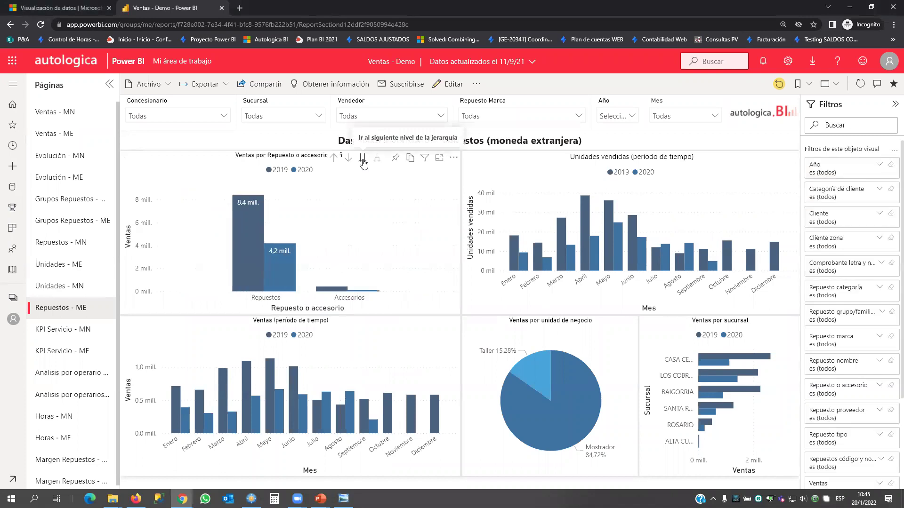
left_click(362, 160)
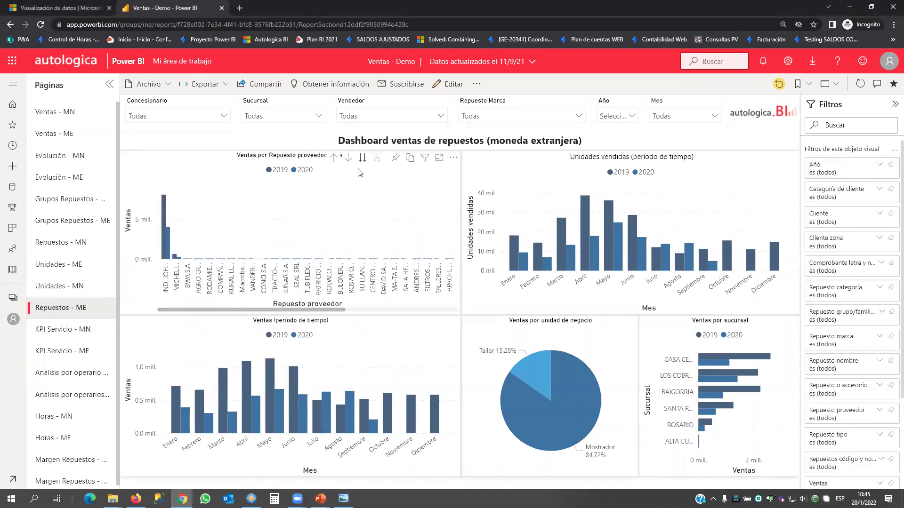
double_click(335, 158)
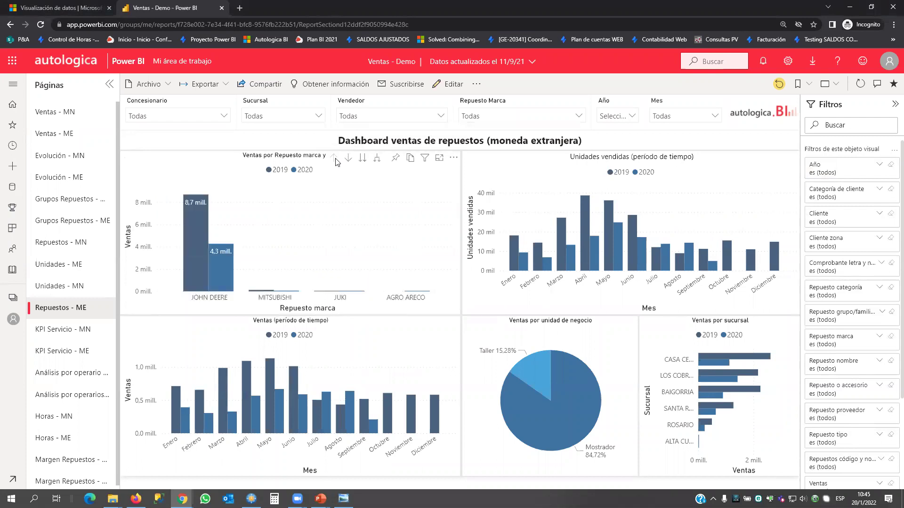
Add 2018 to the years selected in the Año filter.
left_click(612, 116)
scroll(602, 211, "down", 3)
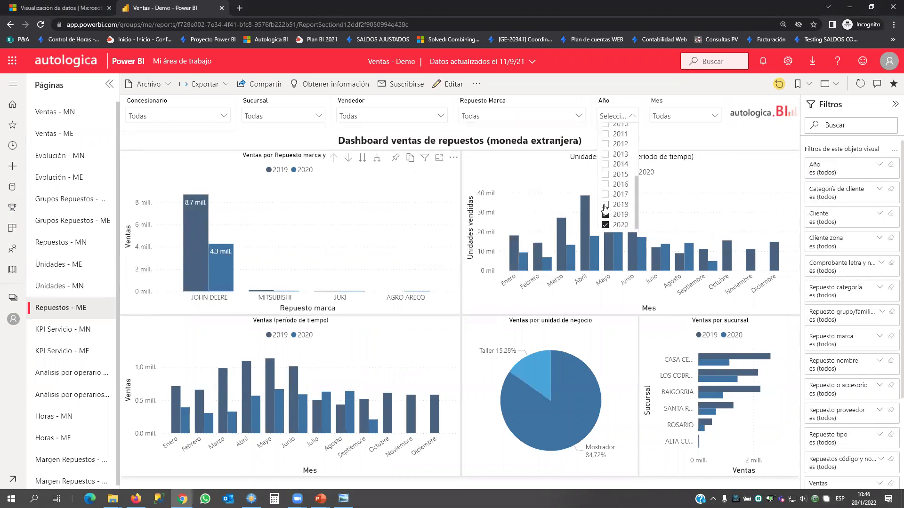
left_click(605, 206)
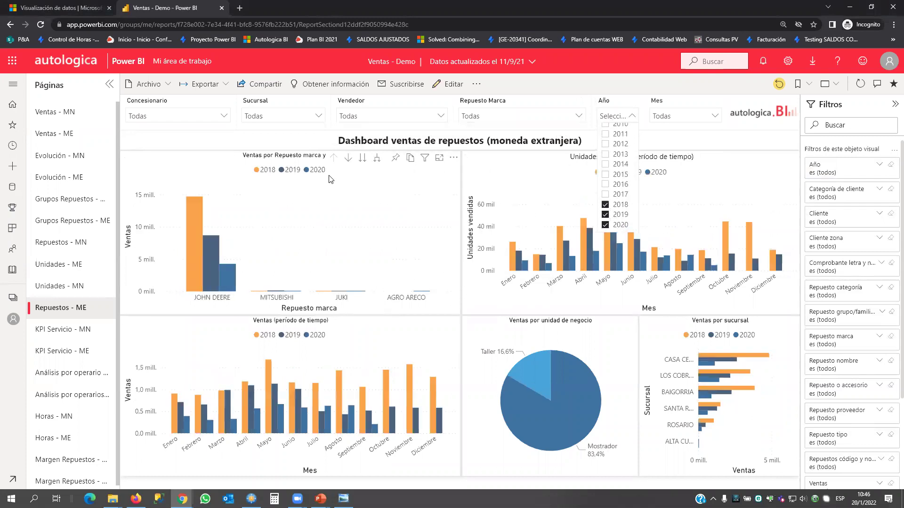
Advance the Ventas por Repuesto marca chart through its hierarchy to the Repuesto grupo/familia nombre level.
left_click(362, 158)
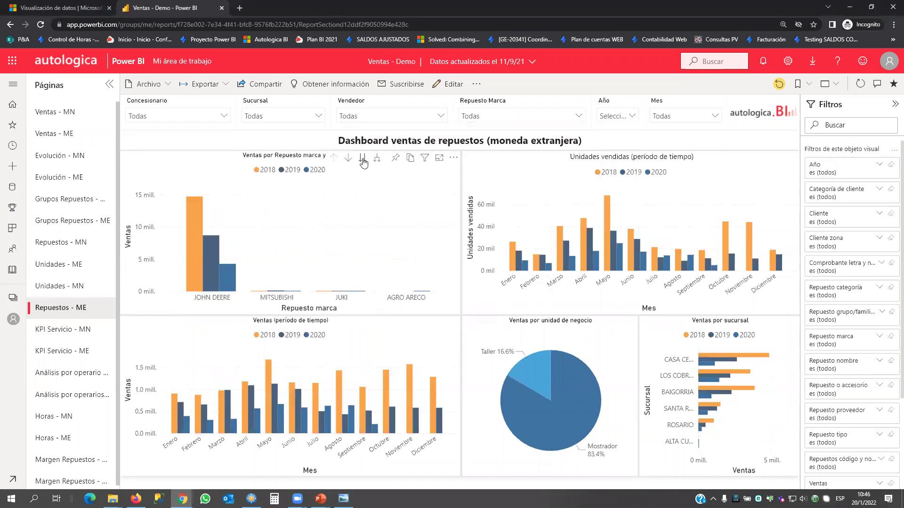
left_click(362, 159)
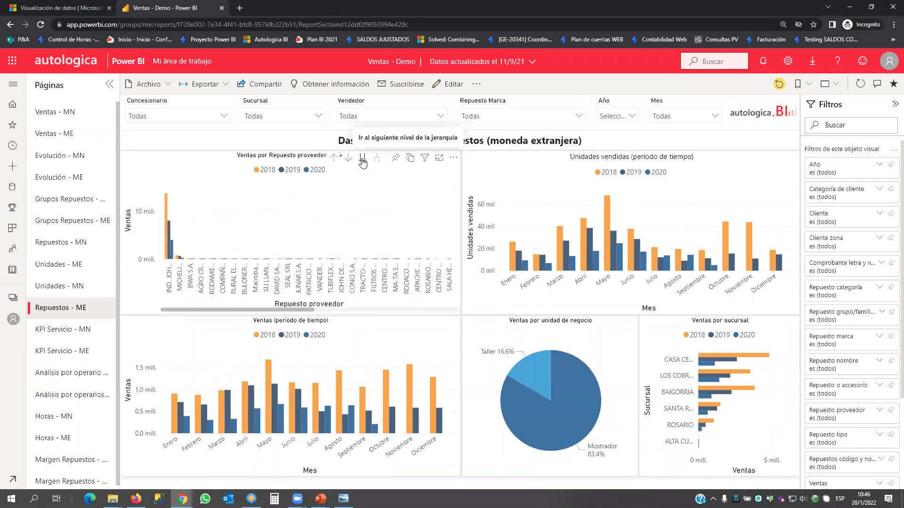
left_click(362, 160)
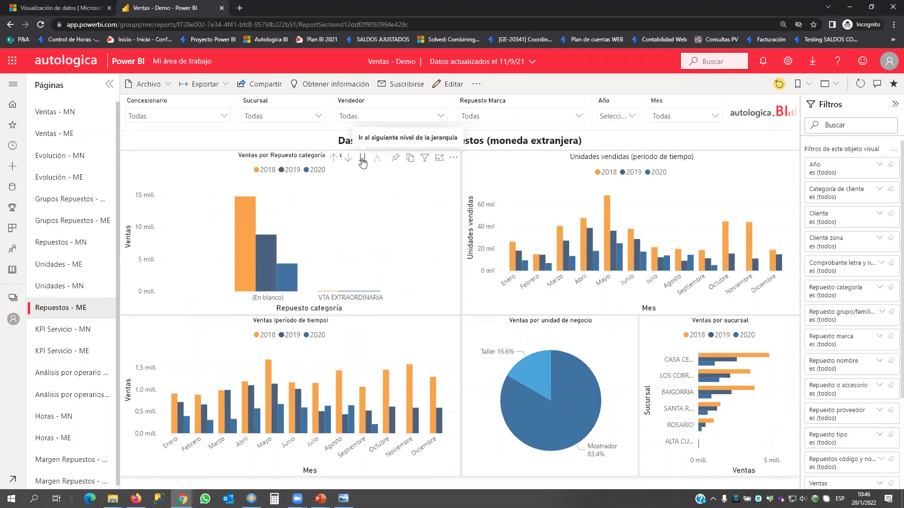
left_click(362, 159)
left_click(362, 160)
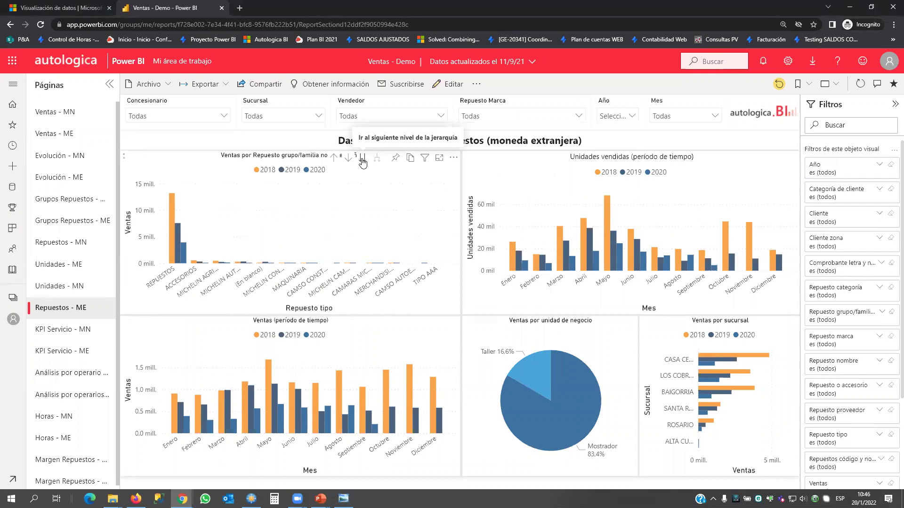
Enable drill-down on the group/family chart, drill into Filtros, and advance its hierarchy to the Cliente level.
left_click(348, 157)
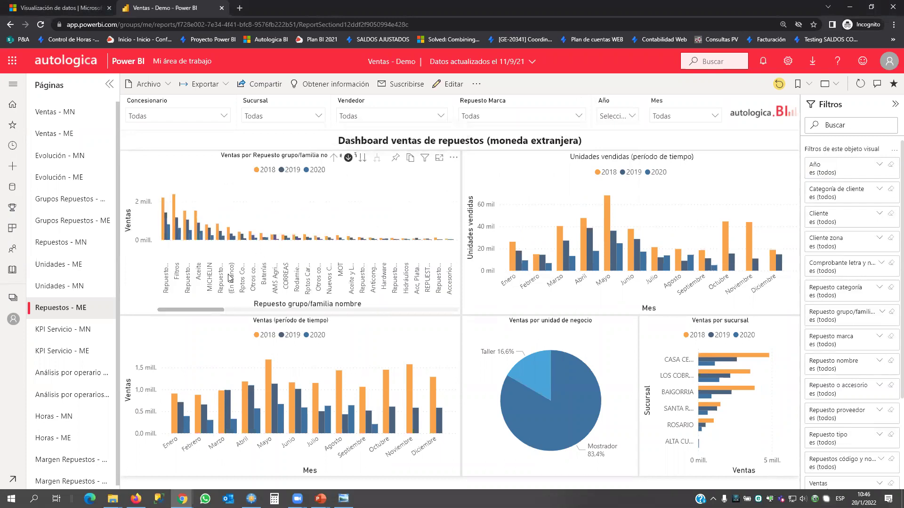
left_click(178, 270)
left_click(365, 159)
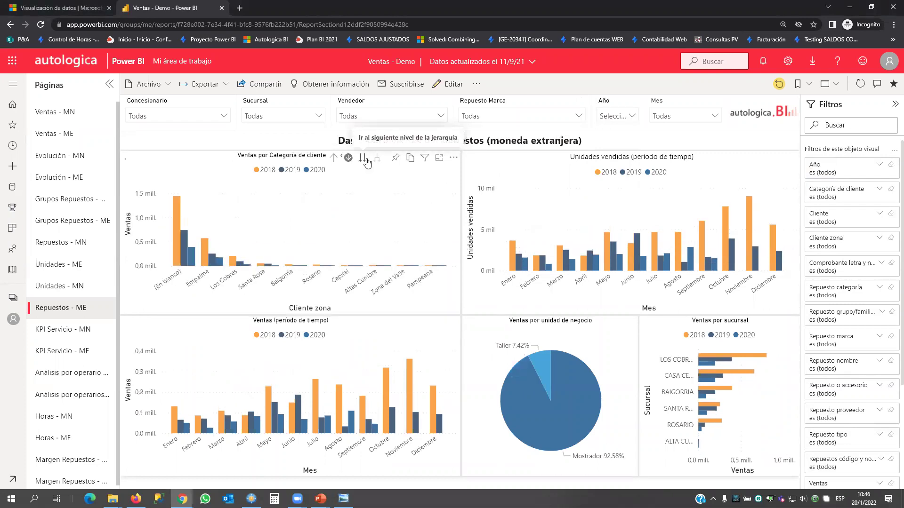
left_click(366, 160)
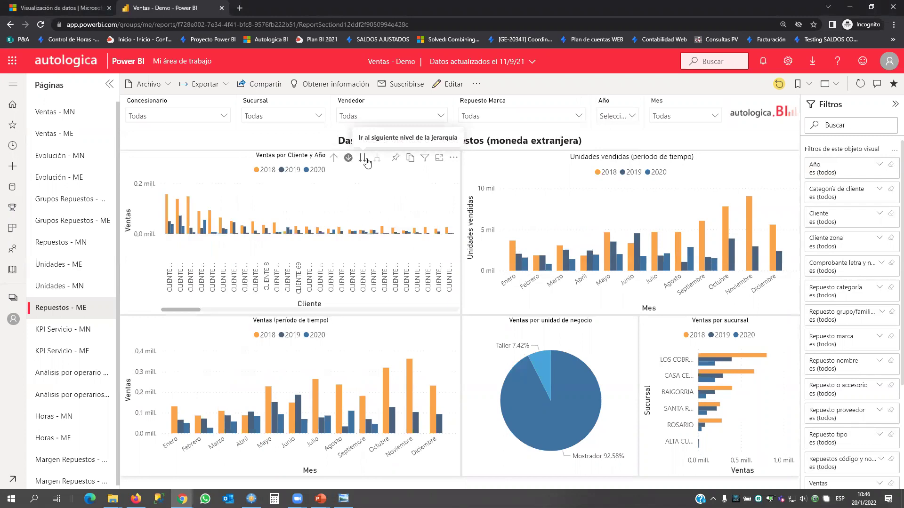
Enlarge the Ventas por Cliente y Año chart in focus mode, drill up to Repuesto grupo/familia nombre, and return to the report.
left_click(439, 160)
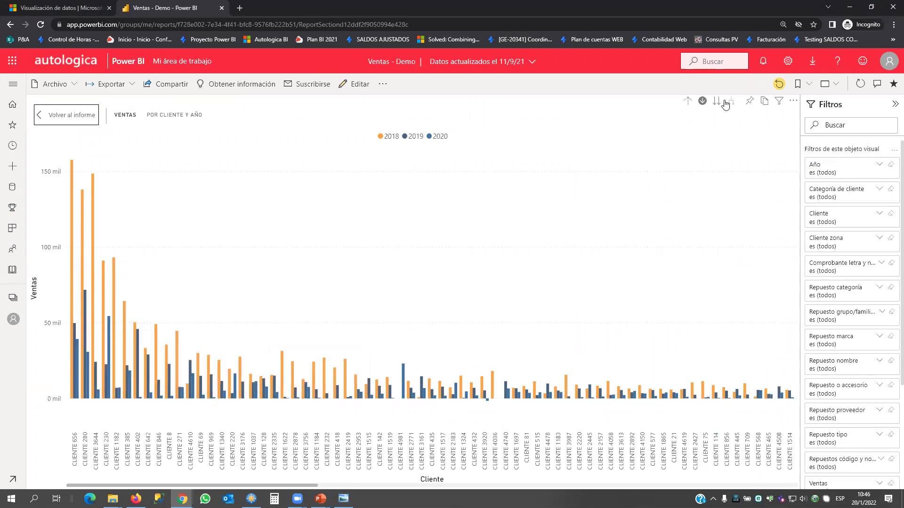
left_click(688, 102)
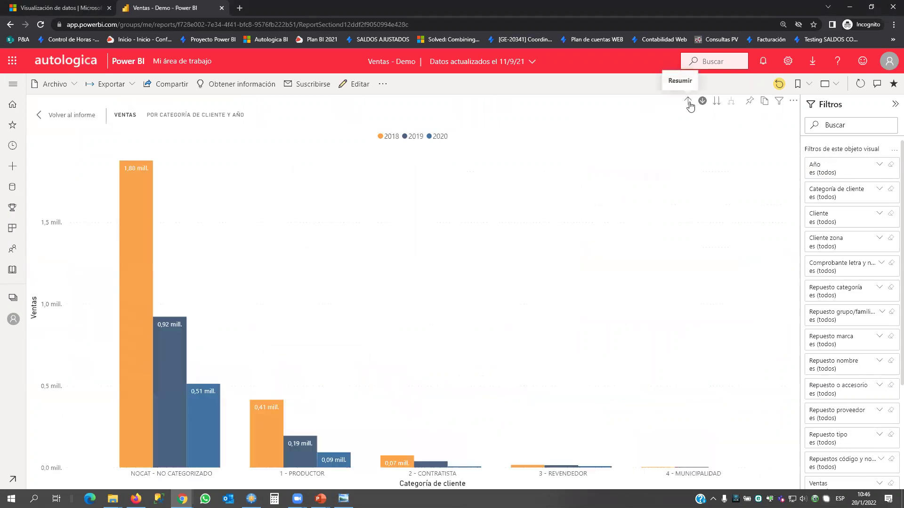
left_click(689, 103)
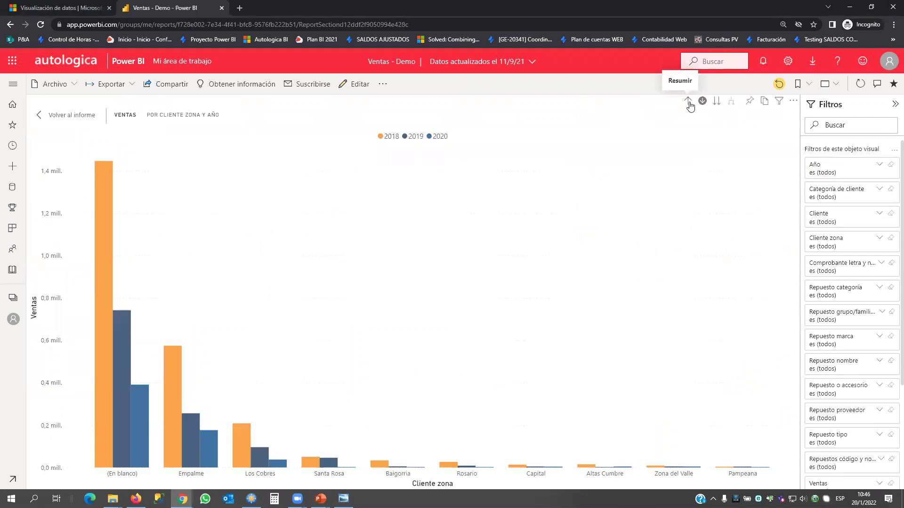
left_click(689, 103)
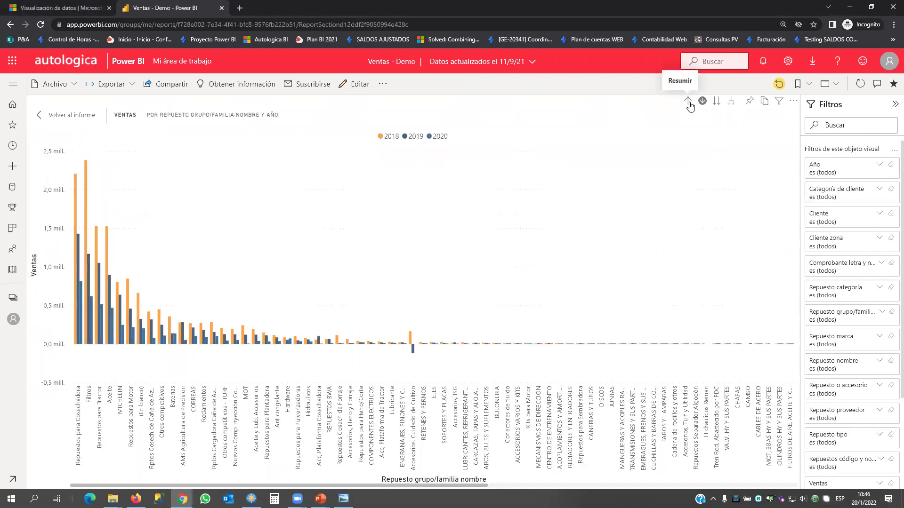
left_click(76, 115)
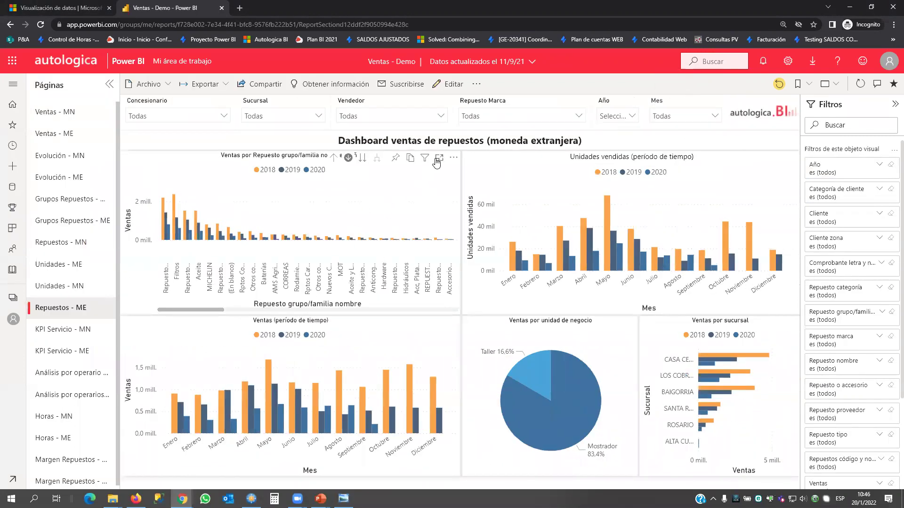
Show the additional options of the group/family sales chart, including Exportar datos, and collapse the Filtros pane.
left_click(452, 159)
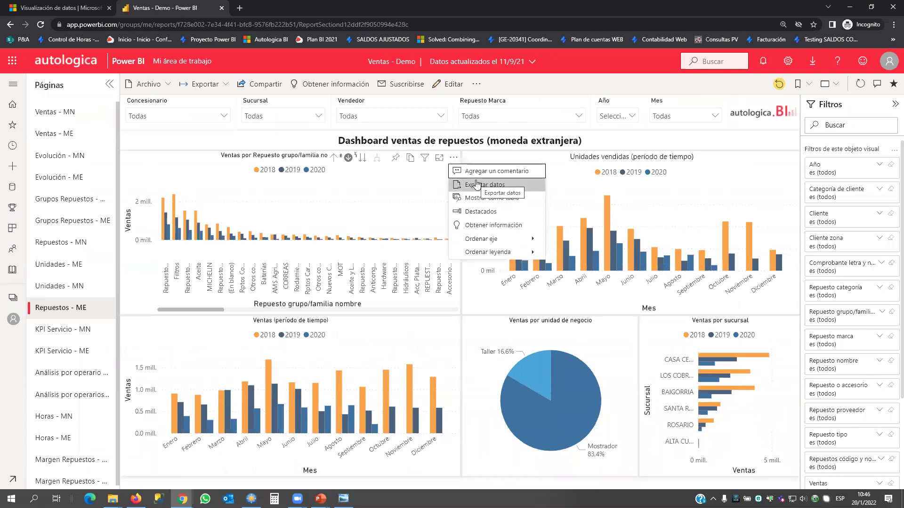
left_click(893, 107)
left_click(893, 106)
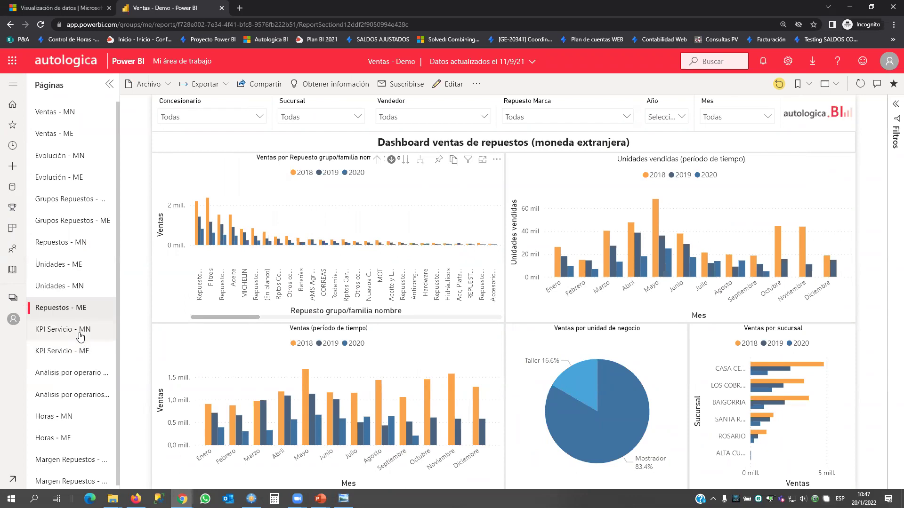
Open the KPI Servicio - ME page, examine the Valor hora promedio table at the A cargo de level, and drill back up.
left_click(77, 352)
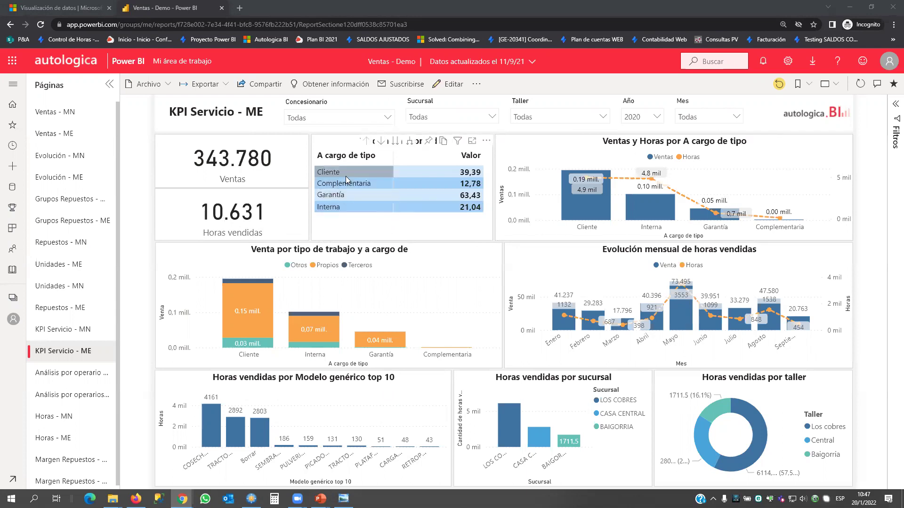
left_click(396, 141)
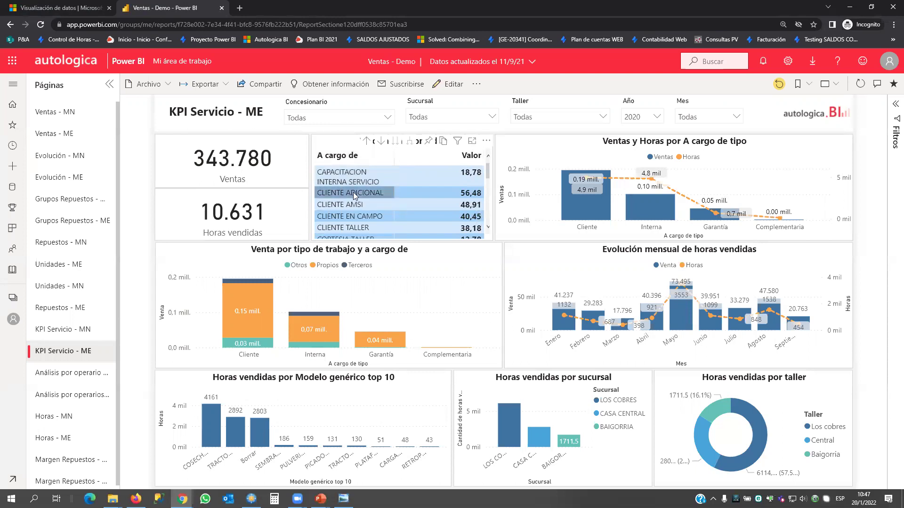
scroll(362, 228, "down", 2)
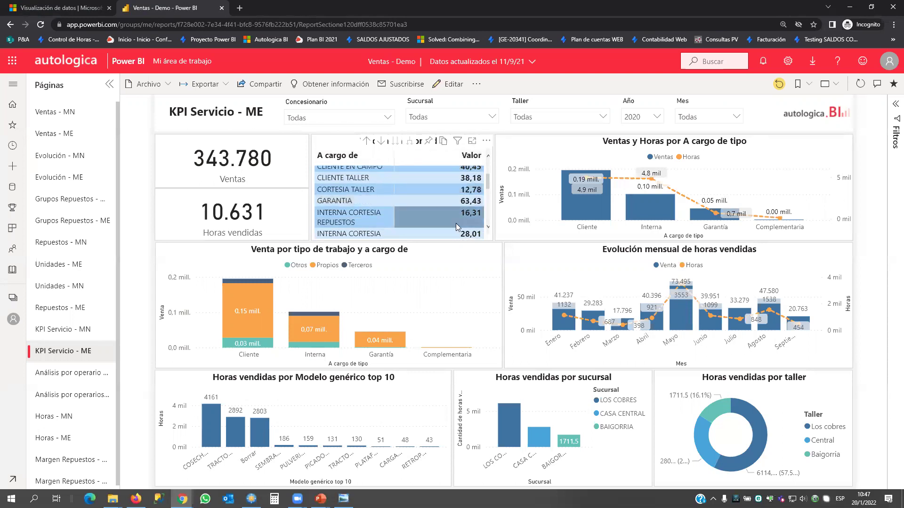
left_click(366, 141)
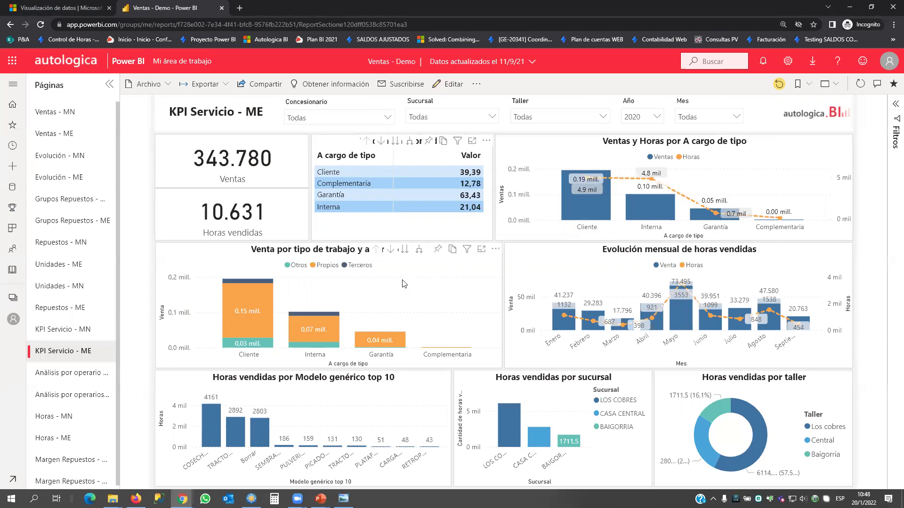
Enlarge the Venta por tipo de trabajo y a cargo de chart, inspect its Garantía and Cliente segments, and return to the report.
left_click(480, 249)
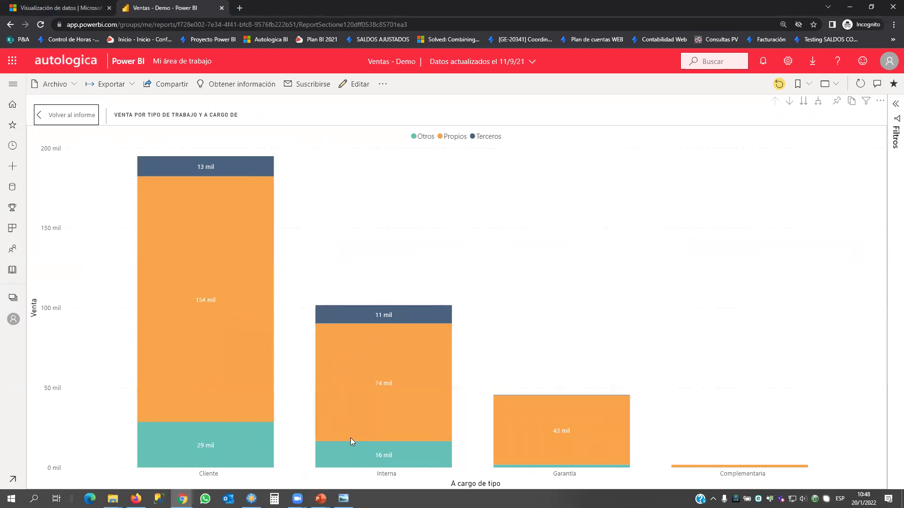
mouse_move(592, 465)
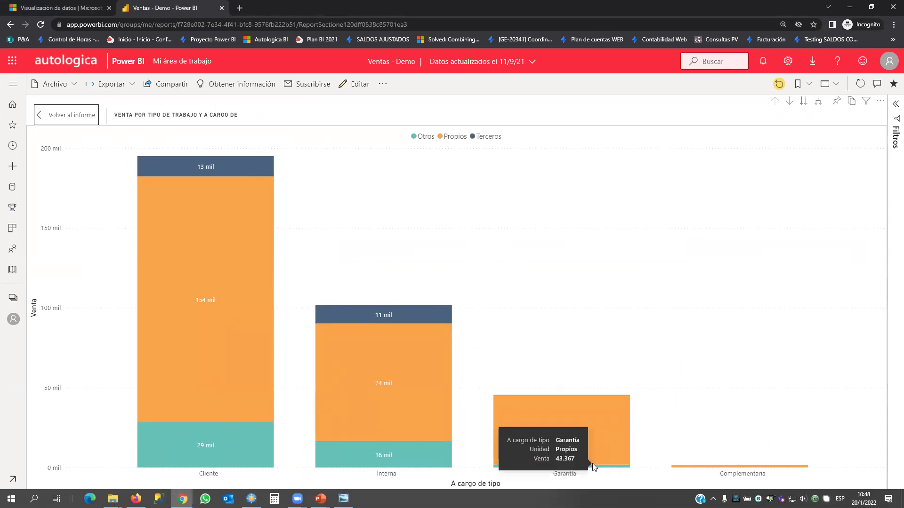
mouse_move(238, 449)
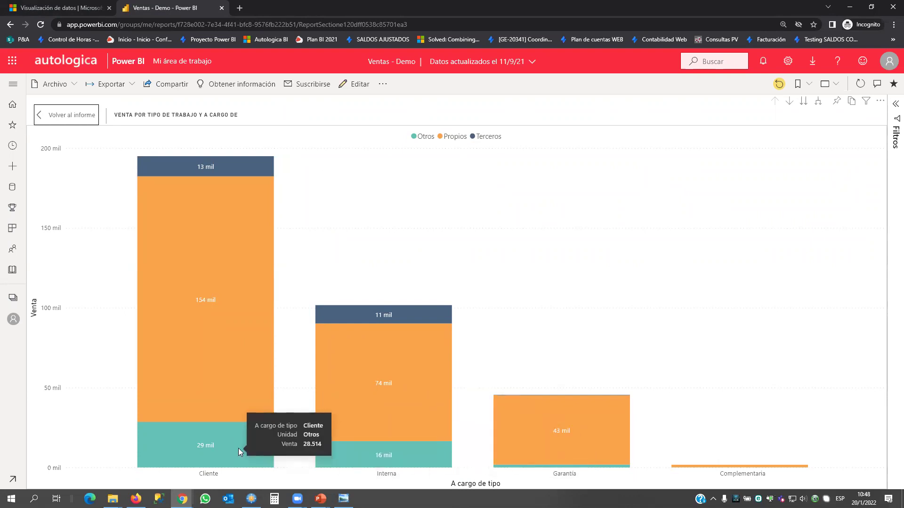
mouse_move(189, 295)
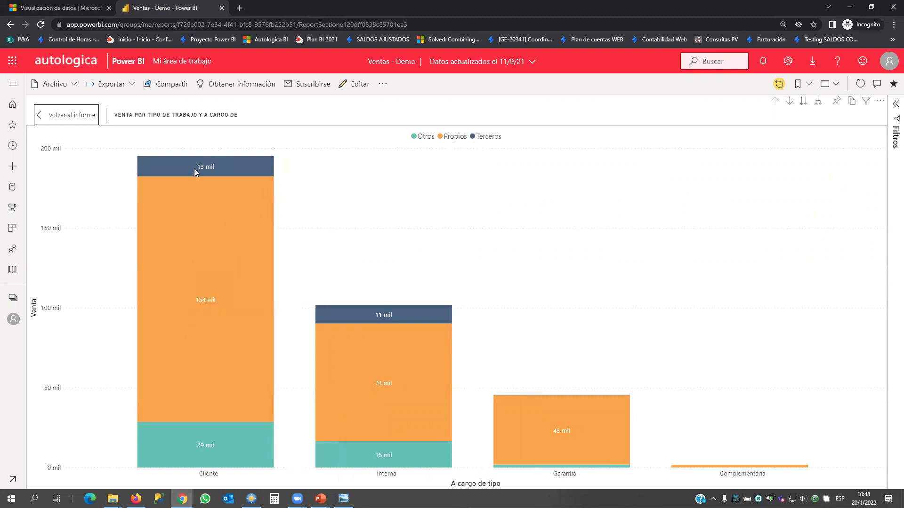
mouse_move(195, 167)
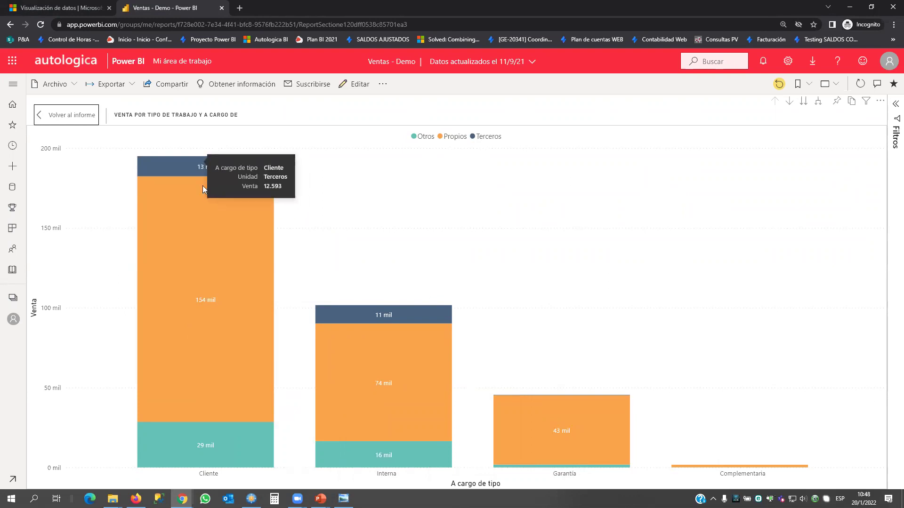
mouse_move(225, 195)
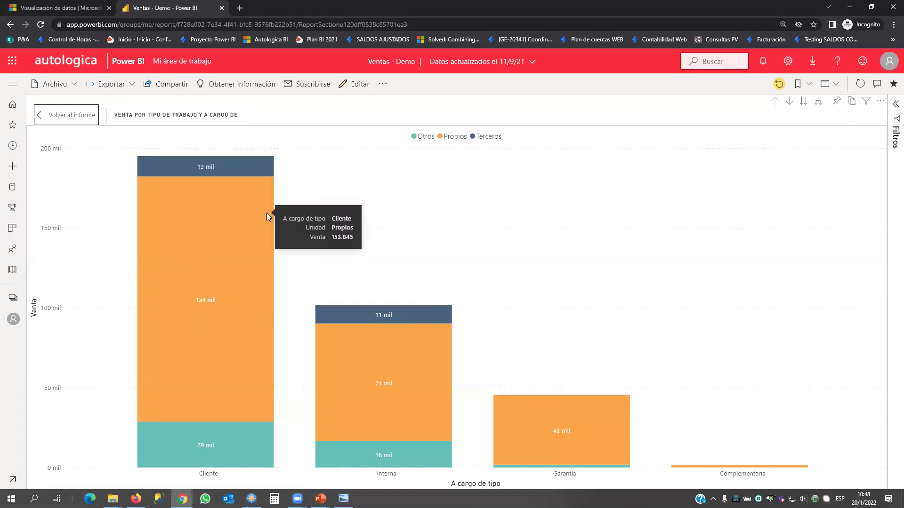
left_click(82, 116)
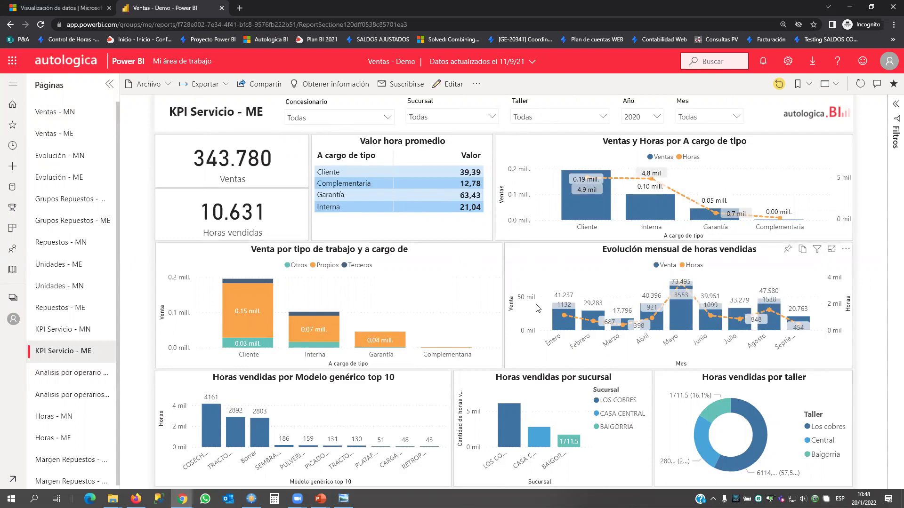
Open the Análisis por operarios - ME page and filter it to operario 49.
mouse_move(570, 319)
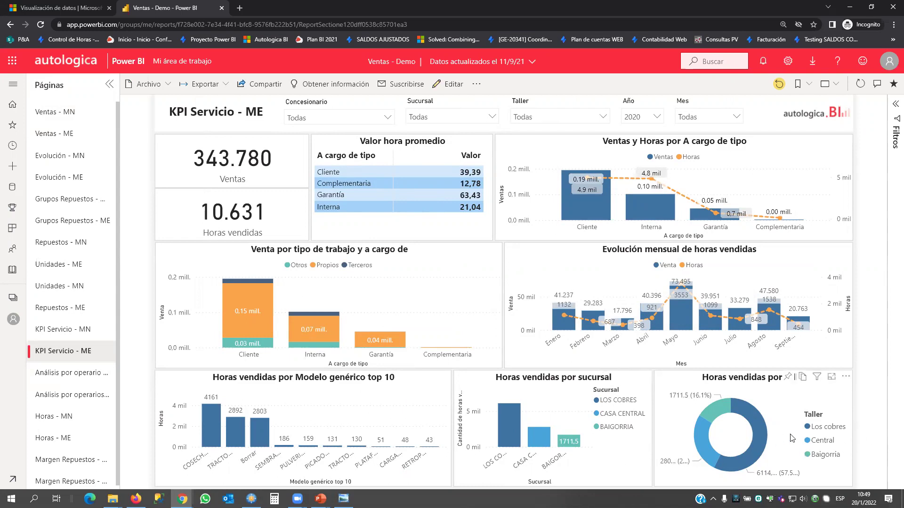
left_click(75, 394)
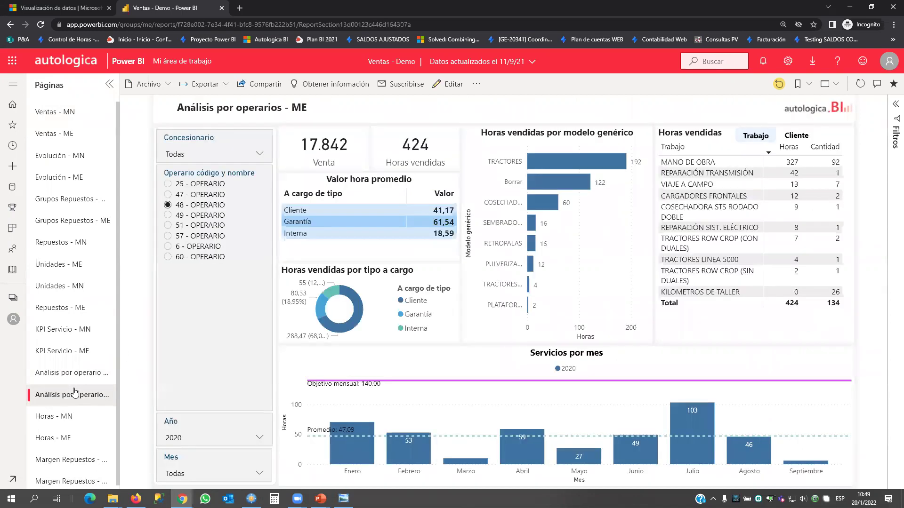
left_click(167, 215)
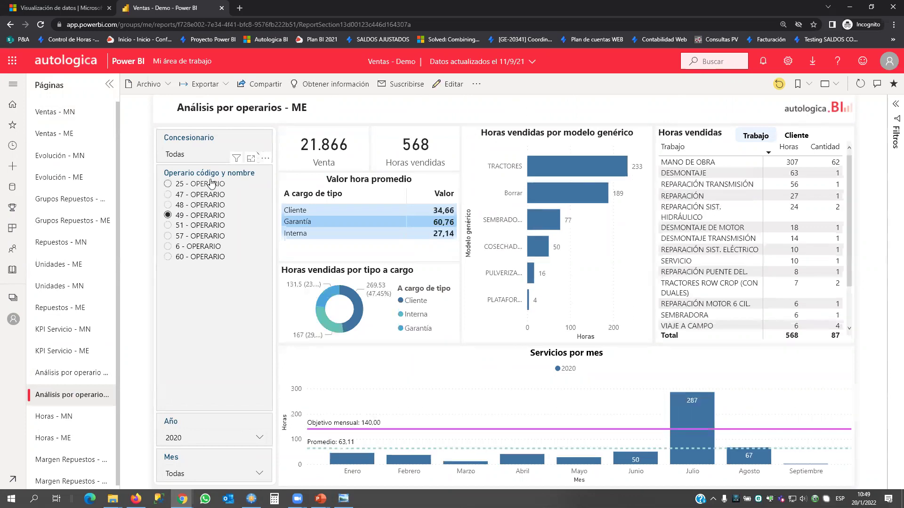
Compare operarios 48, 47, 51 and 49 by filtering the page to each, with the Horas vendidas table switched to Cliente.
left_click(167, 205)
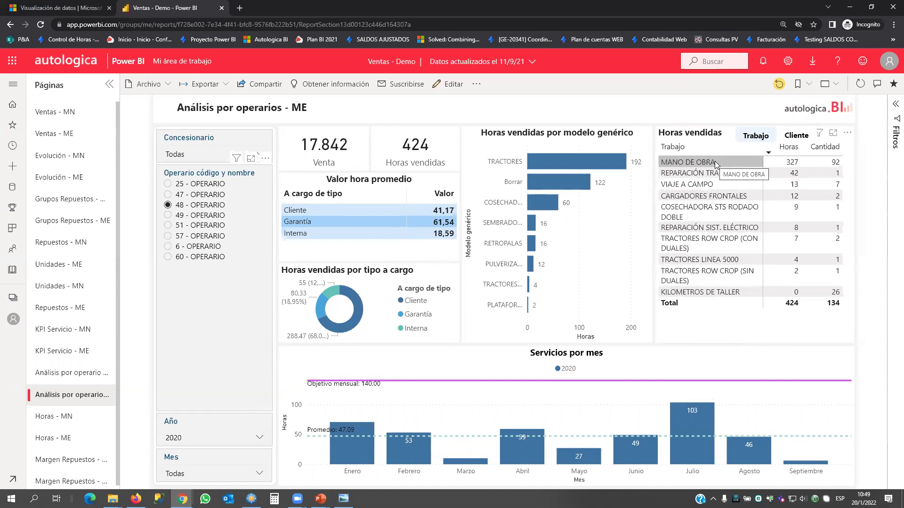
left_click(804, 136)
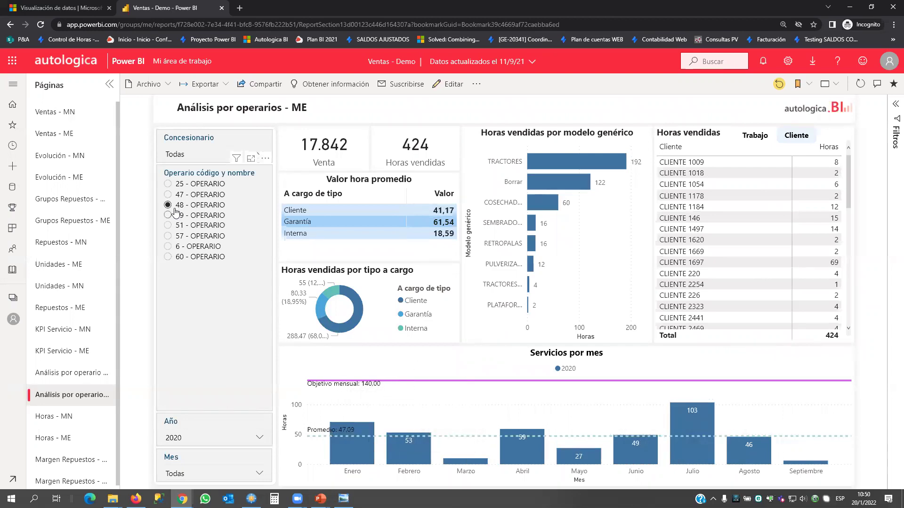
left_click(168, 195)
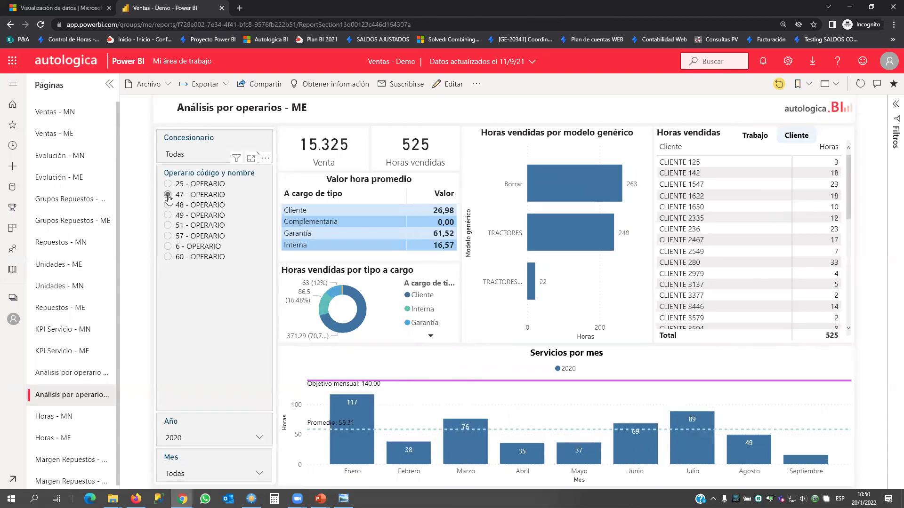
left_click(168, 226)
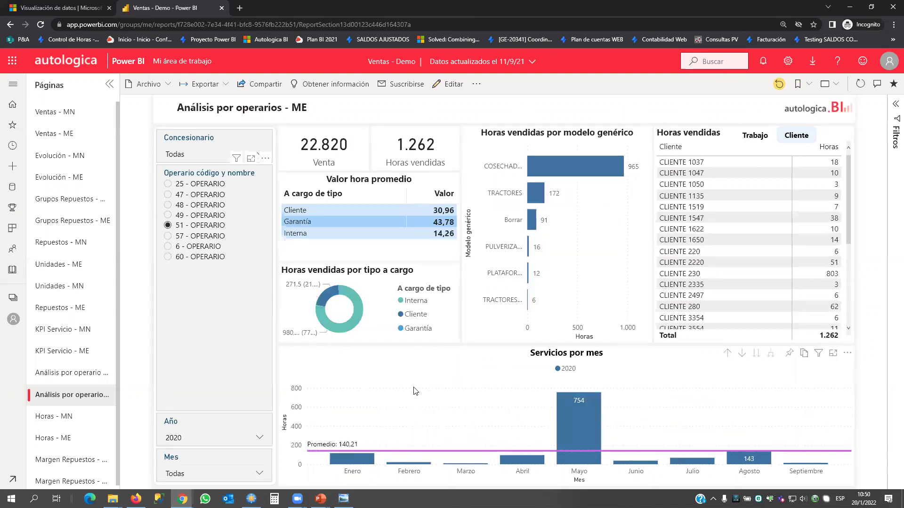
left_click(168, 216)
Open the Horas - ME page, drill the Valor hora promedio table down to the Cliente level, and return to Cliente zona.
scroll(108, 319, "down", 1)
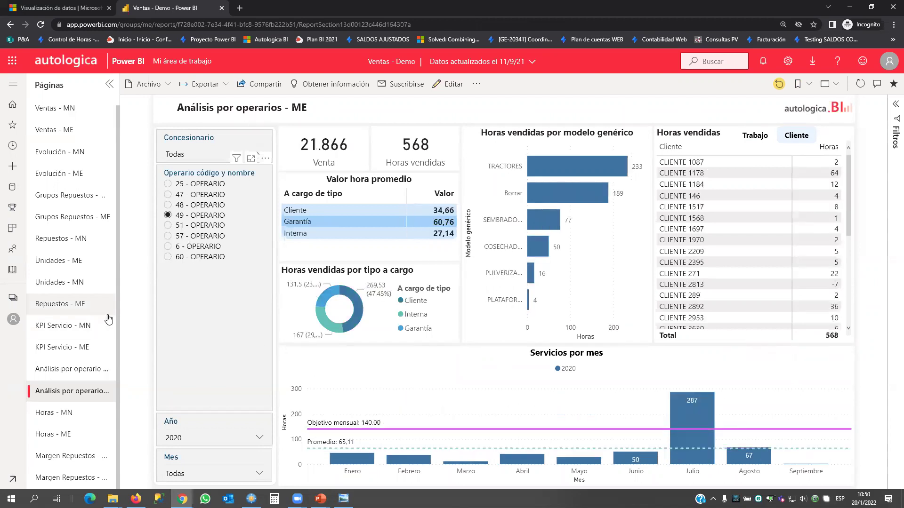
left_click(86, 432)
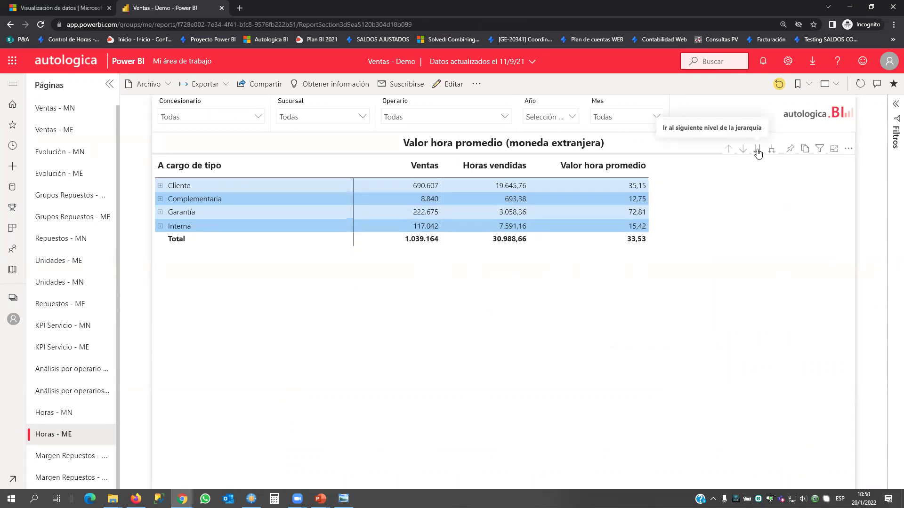
left_click(757, 151)
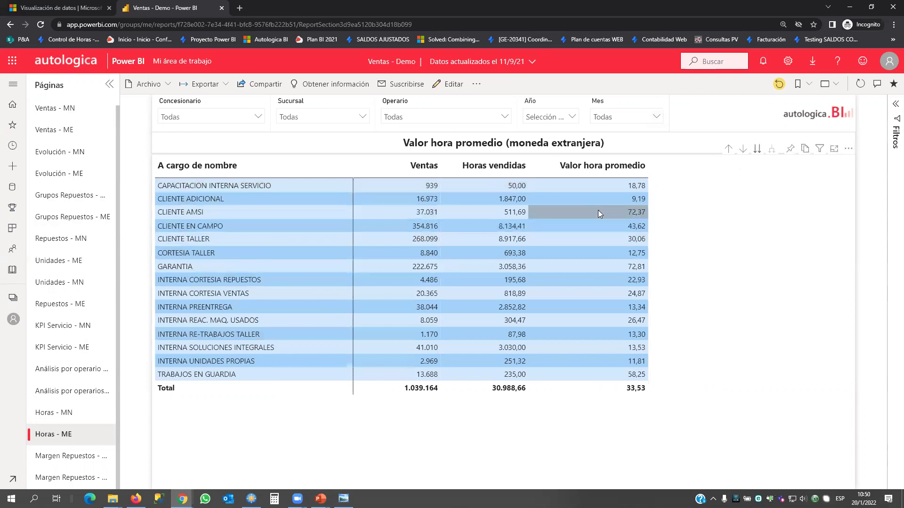
left_click(756, 149)
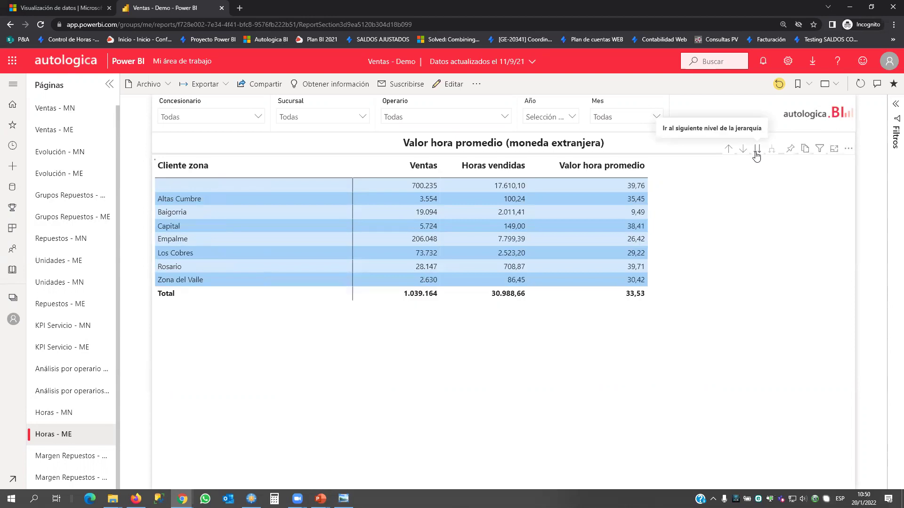
left_click(756, 149)
left_click(756, 154)
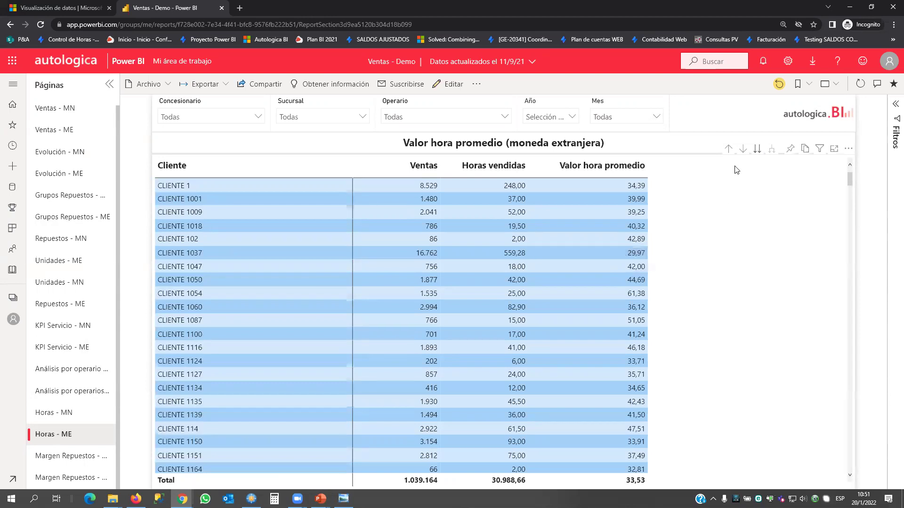
left_click(728, 150)
left_click(728, 150)
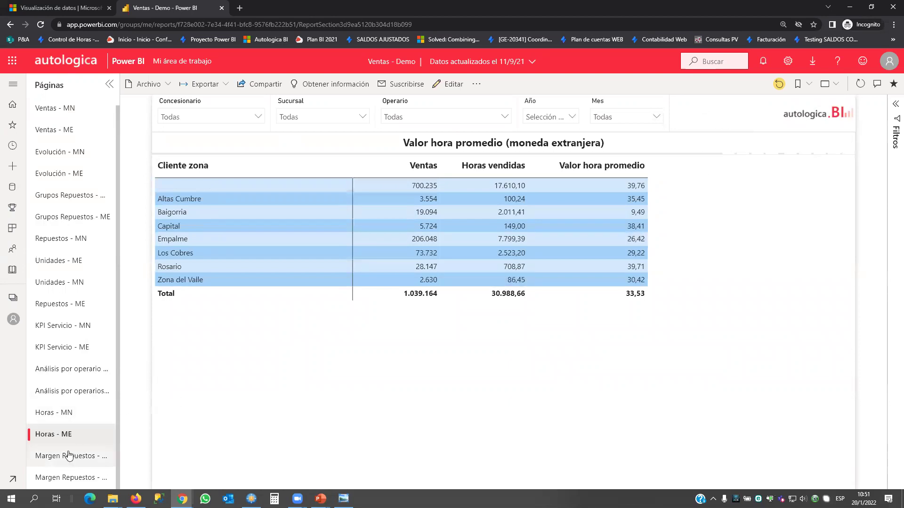
Open the foreign-currency Margen Repuestos page, advance the table to Repuesto grupo/familia nombre, and drill into the Aceite group in drill mode.
left_click(71, 478)
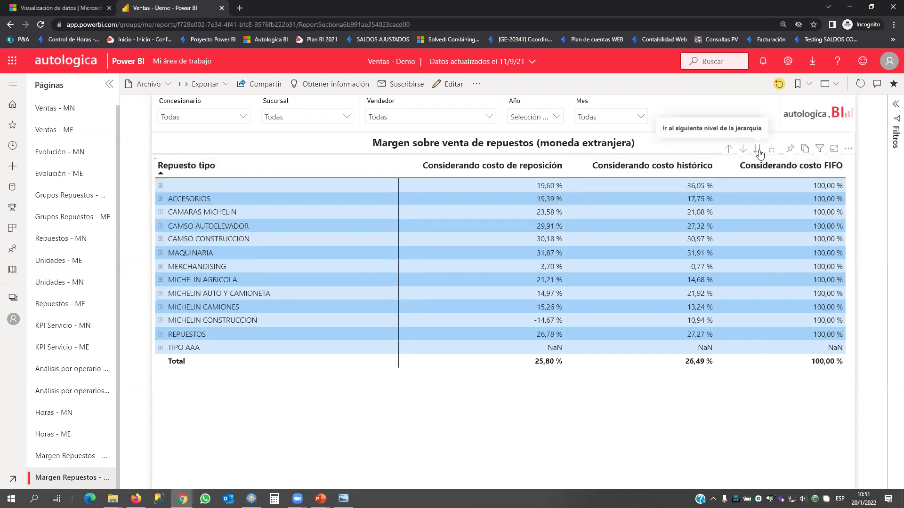
left_click(758, 149)
left_click(743, 149)
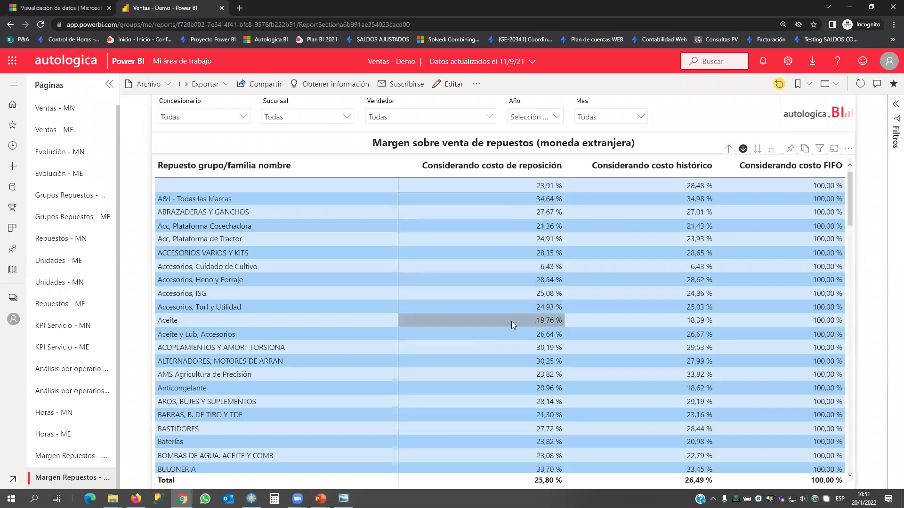
left_click(322, 324)
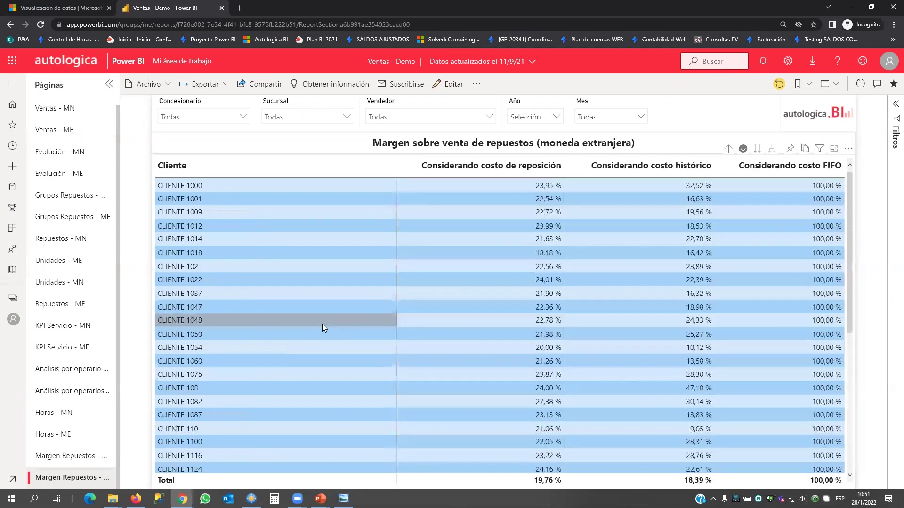
Drill the Aceite margin table through Tipo de comprobante down to the individual Repuestos and examine the parts list.
left_click(757, 149)
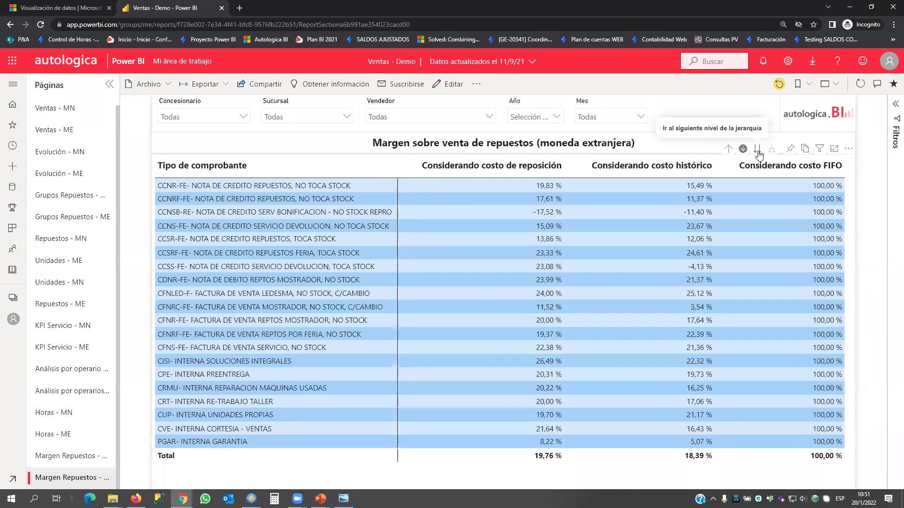
left_click(757, 149)
left_click(757, 149)
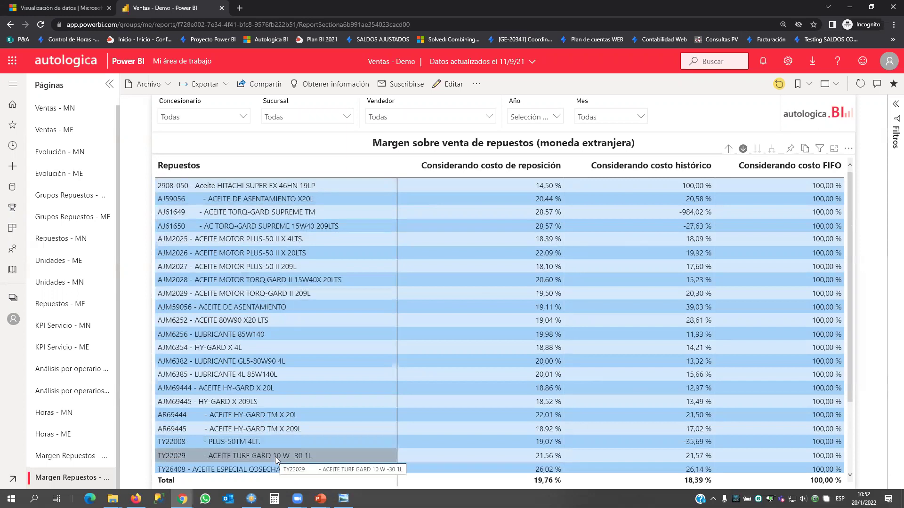
scroll(275, 457, "down", 3)
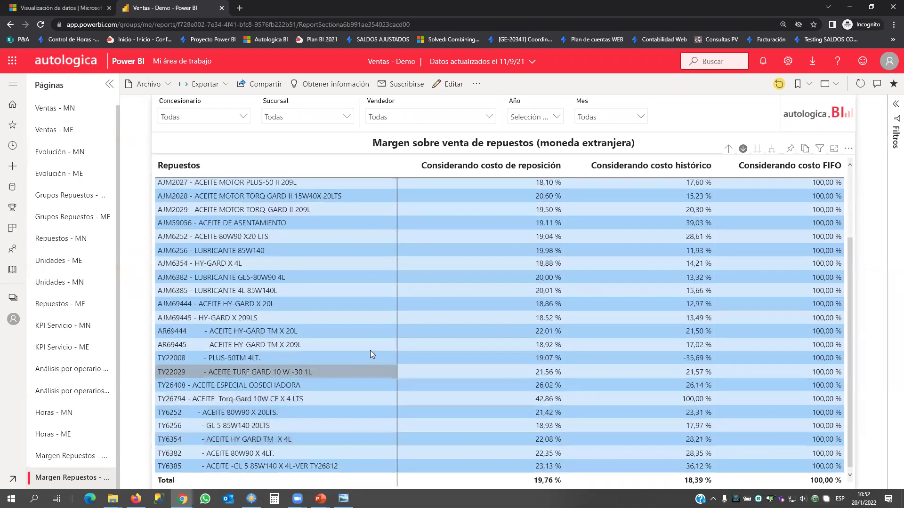
scroll(428, 283, "up", 2)
scroll(428, 283, "down", 2)
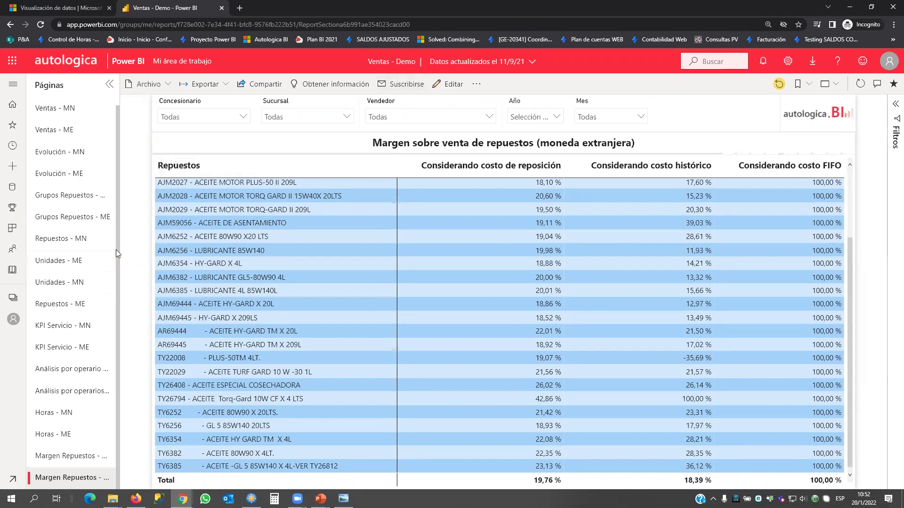
Open the Unidades - ME page and limit the Año filter to 2020.
left_click(67, 261)
left_click(682, 118)
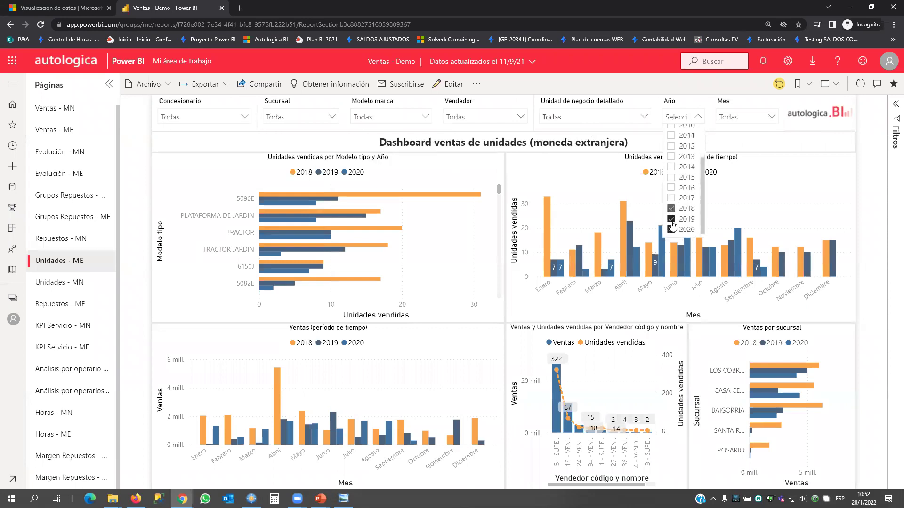
left_click(671, 224)
left_click(671, 220)
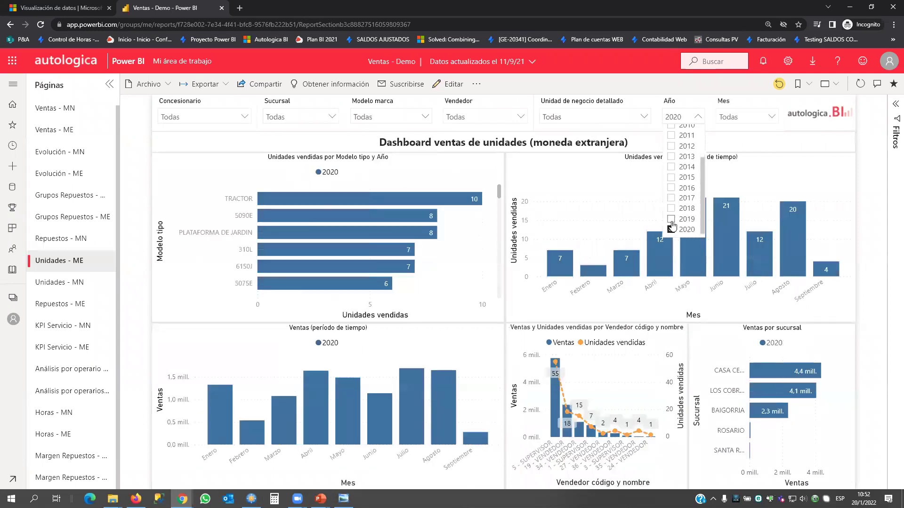
left_click(672, 219)
left_click(671, 219)
left_click(880, 218)
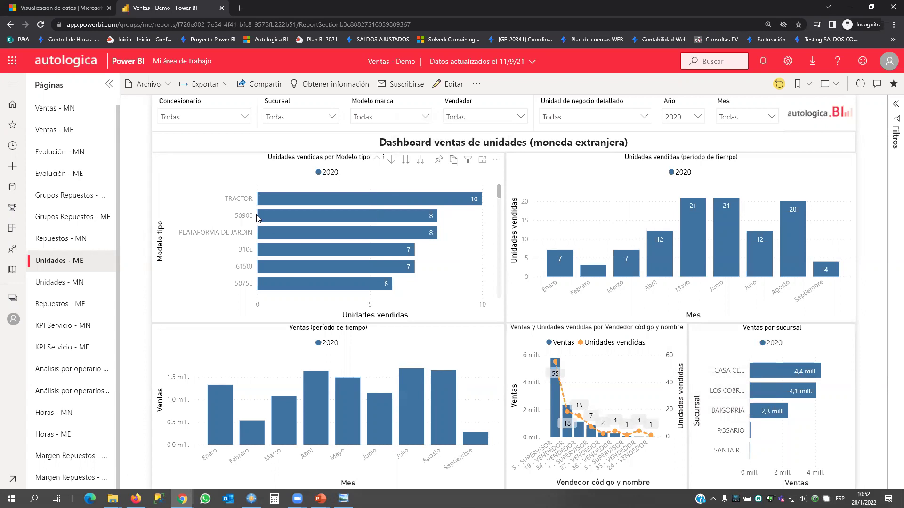
Drill the Unidades vendidas por Modelo tipo chart through zone, client, model and voucher levels down to Unidad serie.
left_click(405, 160)
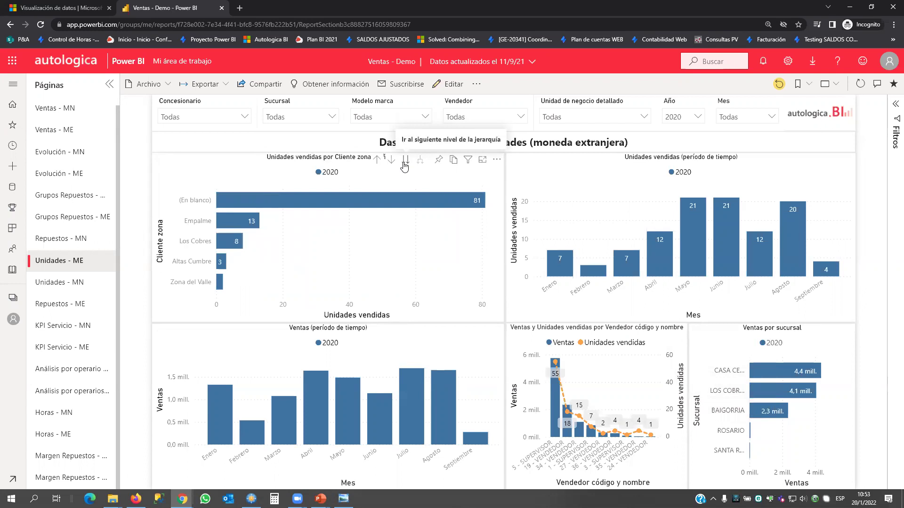
left_click(405, 162)
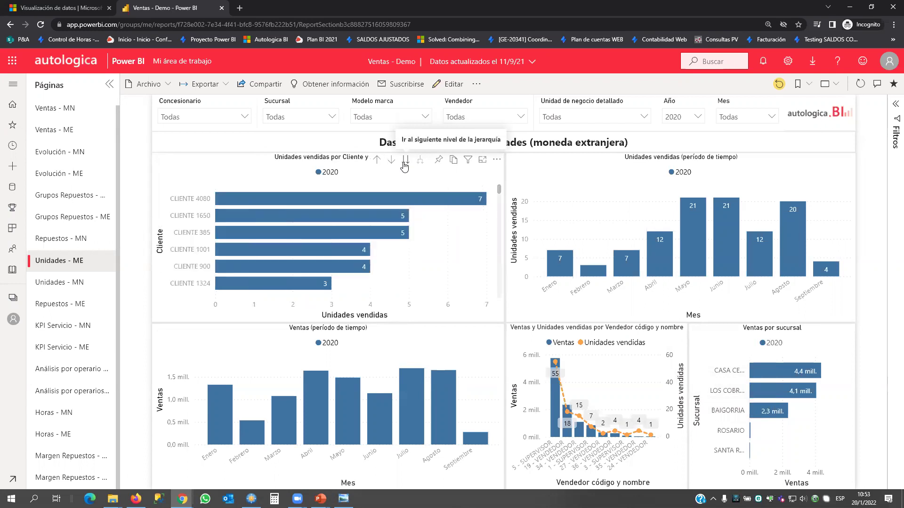
left_click(404, 161)
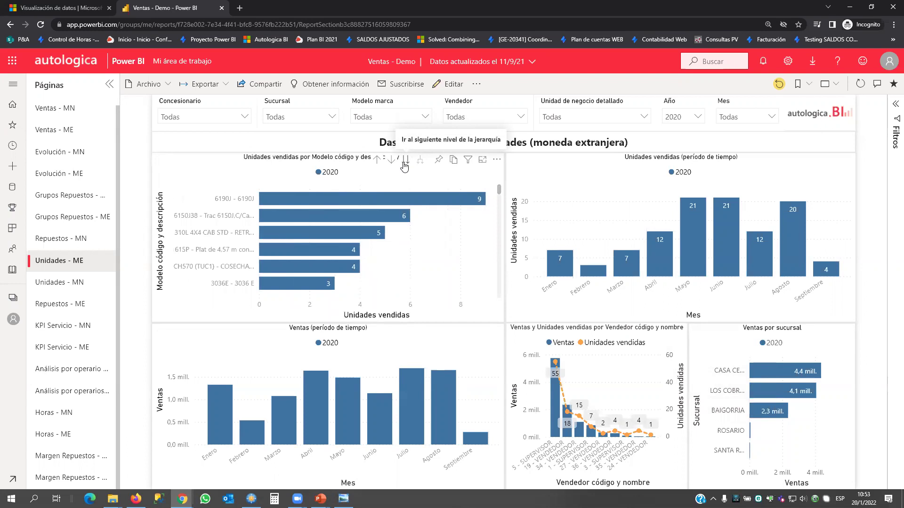
left_click(405, 161)
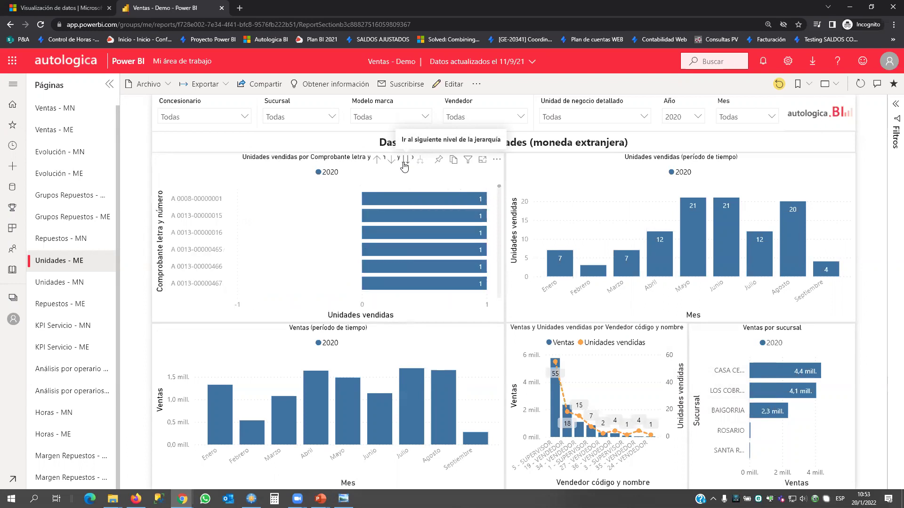
left_click(405, 161)
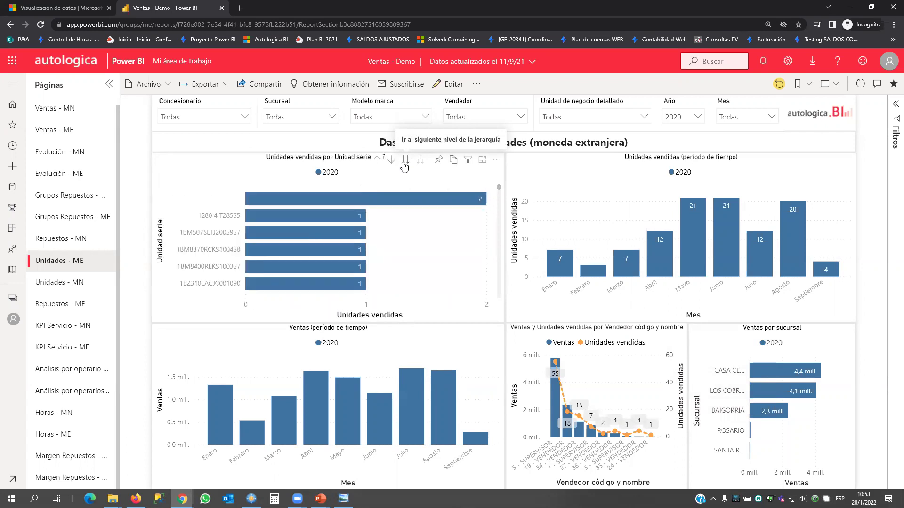
Drill the Unidades vendidas chart back up to Modelo genérico and cross-filter the dashboard by TRACTORES.
left_click(377, 160)
left_click(376, 160)
left_click(376, 160)
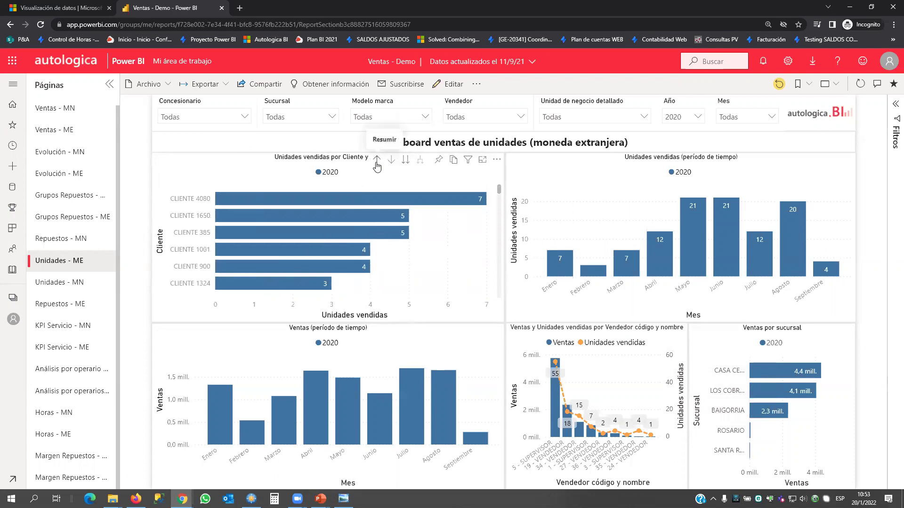
left_click(377, 160)
left_click(377, 160)
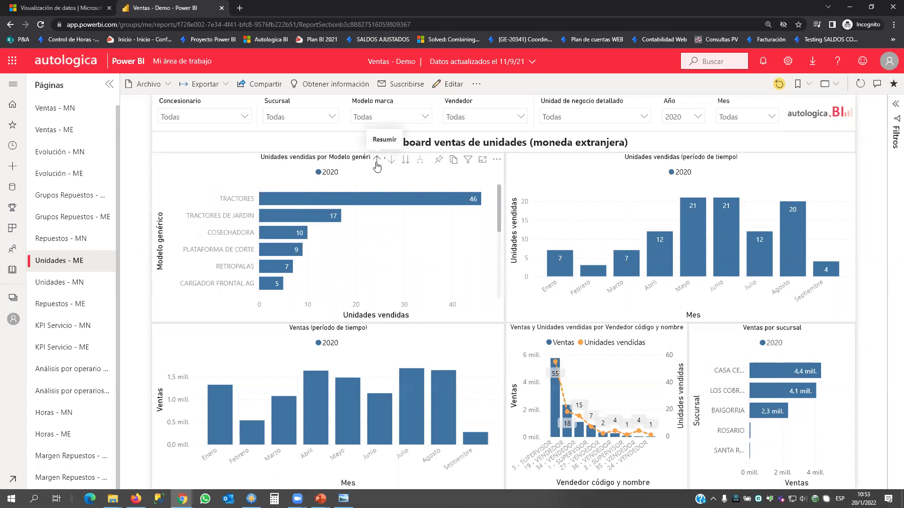
left_click(247, 198)
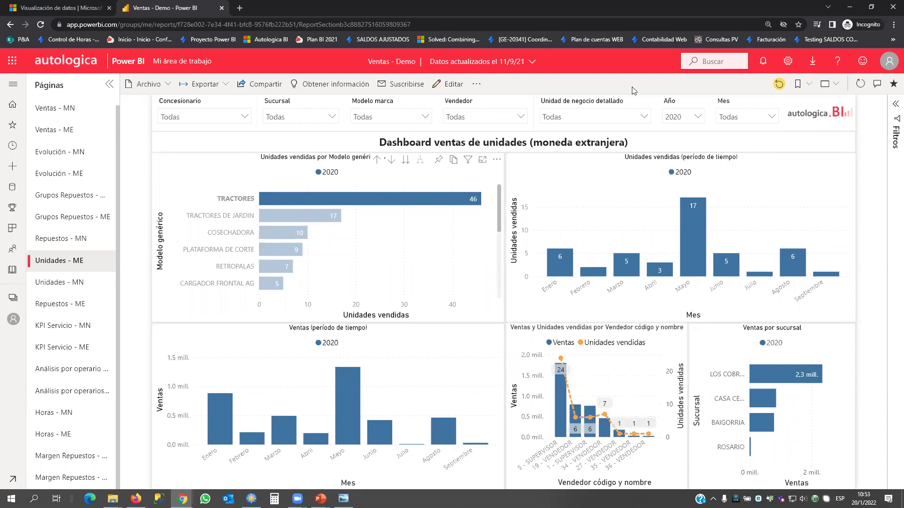
Open the Año filter's list of years on the units dashboard.
left_click(672, 118)
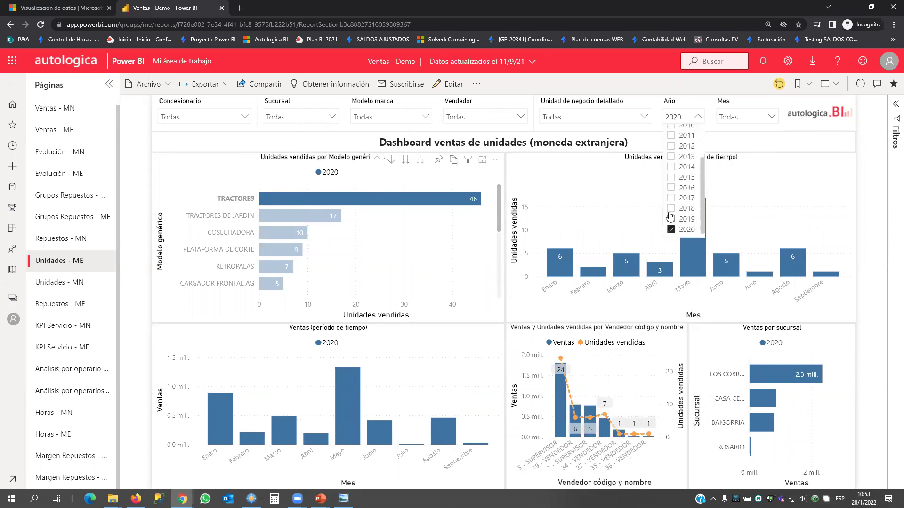